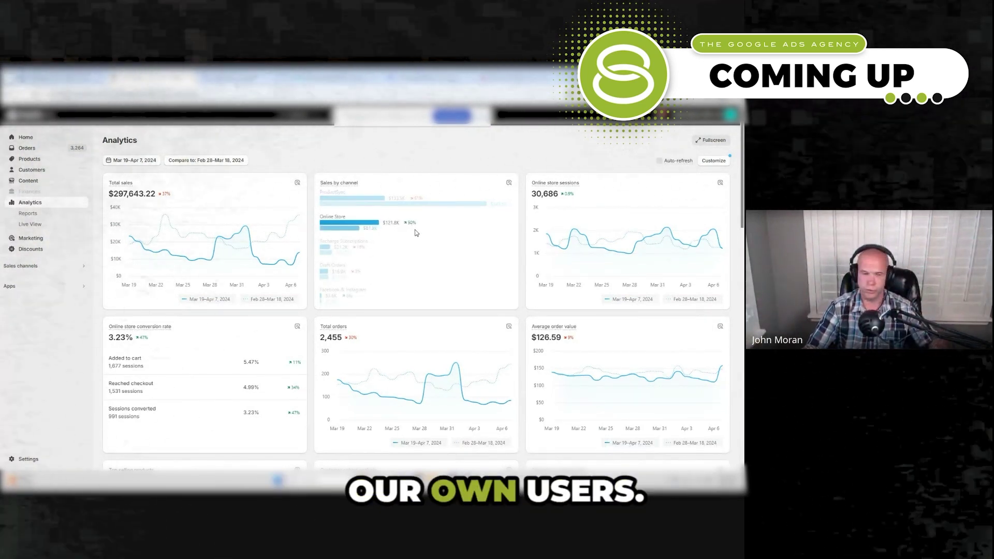
# Filter the campaigns list to show only Enabled campaigns
pyautogui.scroll(-3, 430, 219)
pyautogui.scroll(-4, 430, 219)
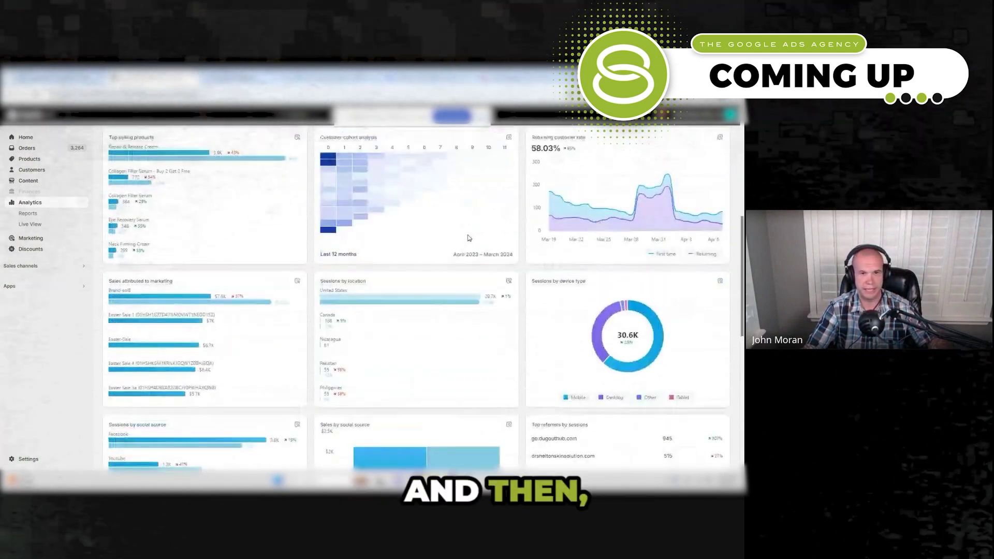
pyautogui.scroll(1, 579, 295)
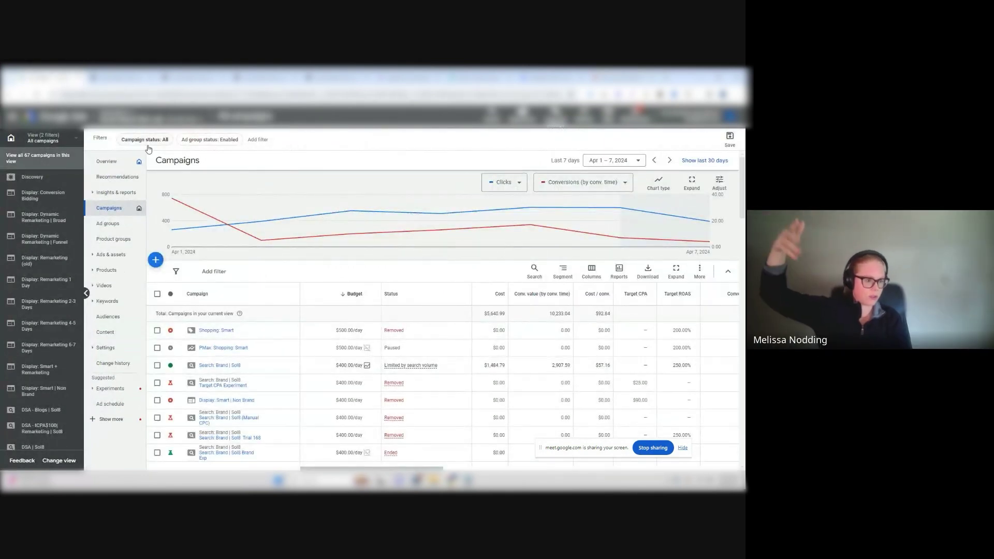
pyautogui.click(145, 140)
pyautogui.click(133, 201)
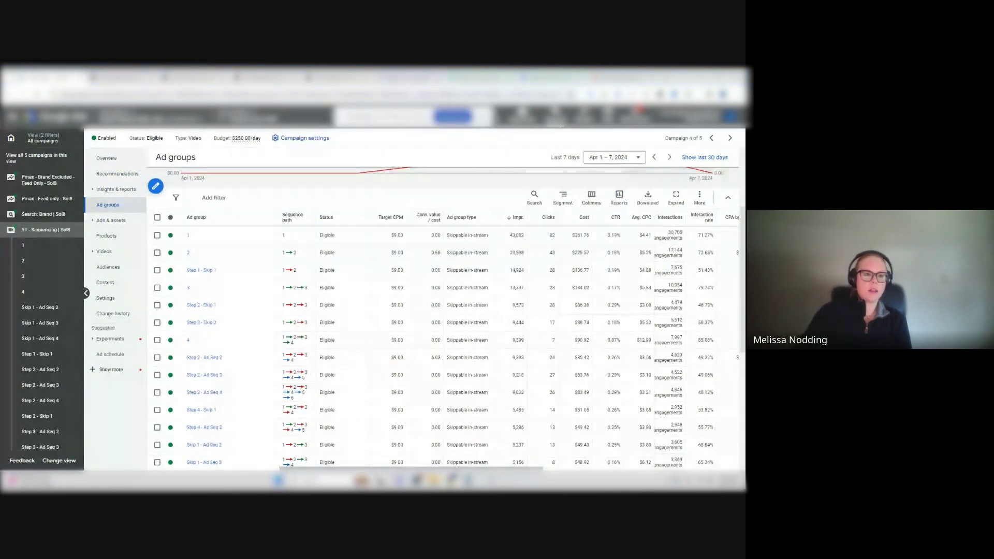
pyautogui.hscroll(3, 510, 396)
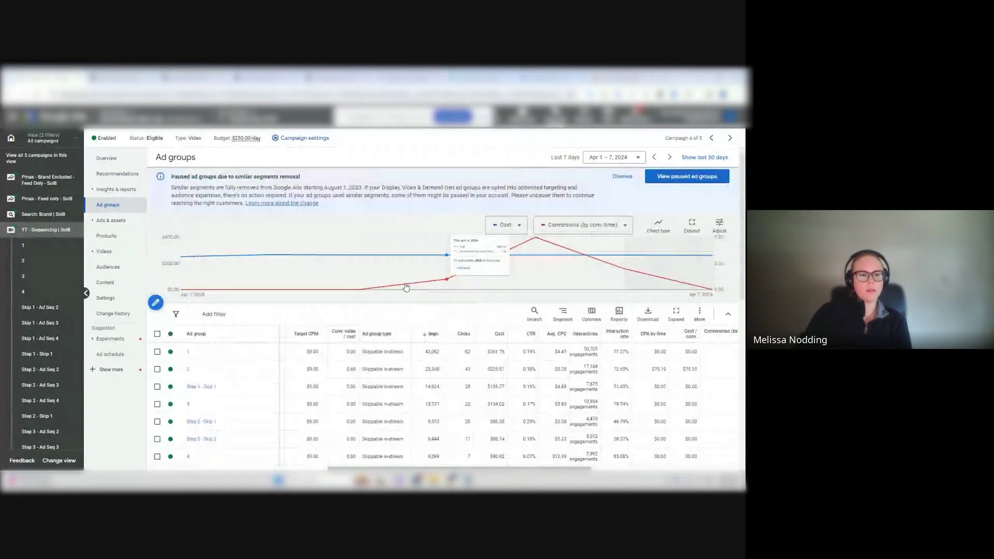
# Set a custom date range of Mar 1 – Apr 7, 2024 for the YT Sequencing ad groups
pyautogui.click(621, 169)
pyautogui.click(621, 165)
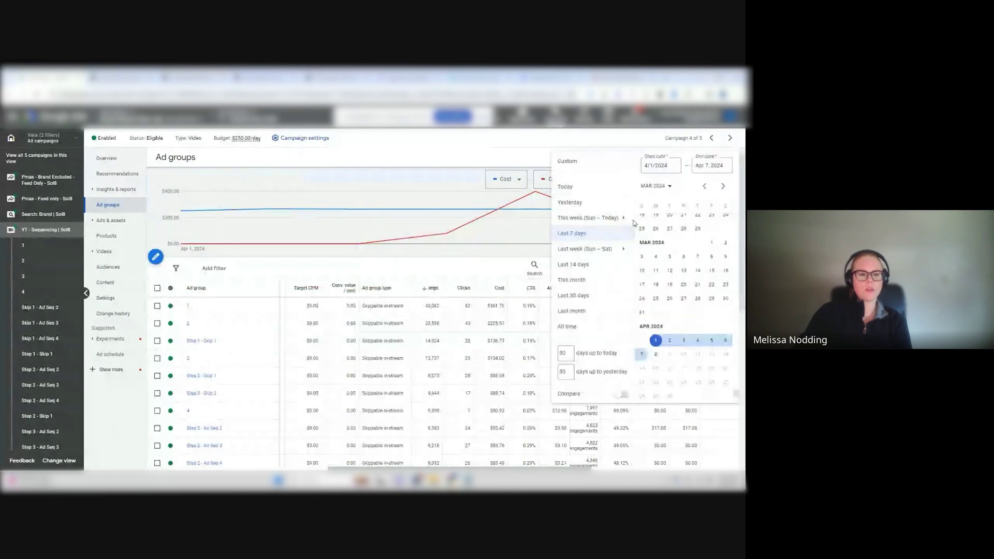
pyautogui.click(712, 242)
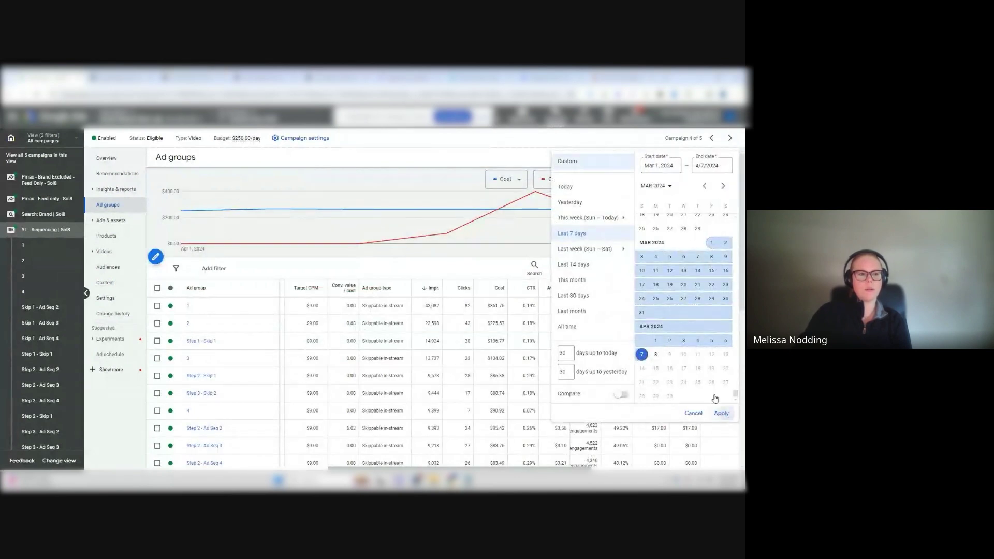
pyautogui.click(721, 415)
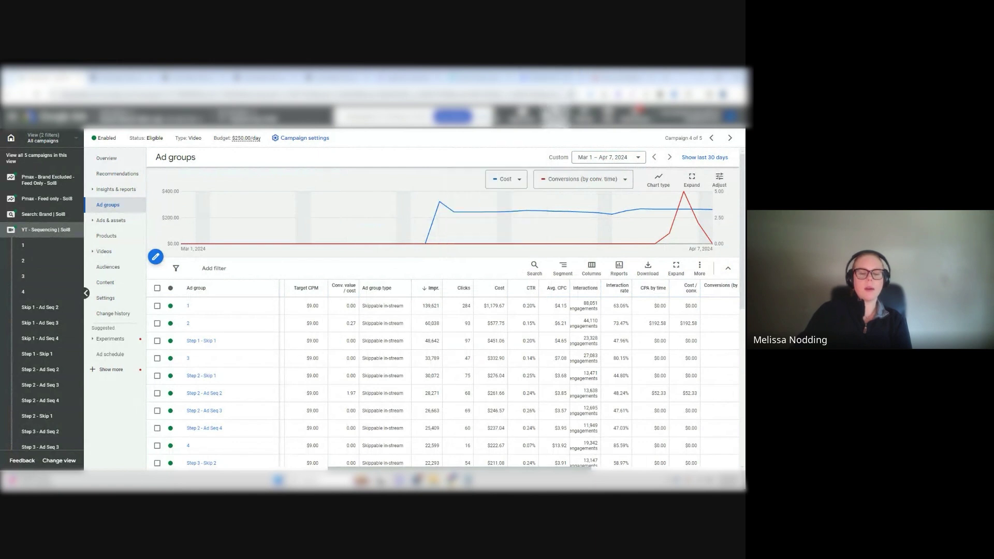
# Go to Shopify Analytics, leaving the customer segment without saving
pyautogui.click(194, 77)
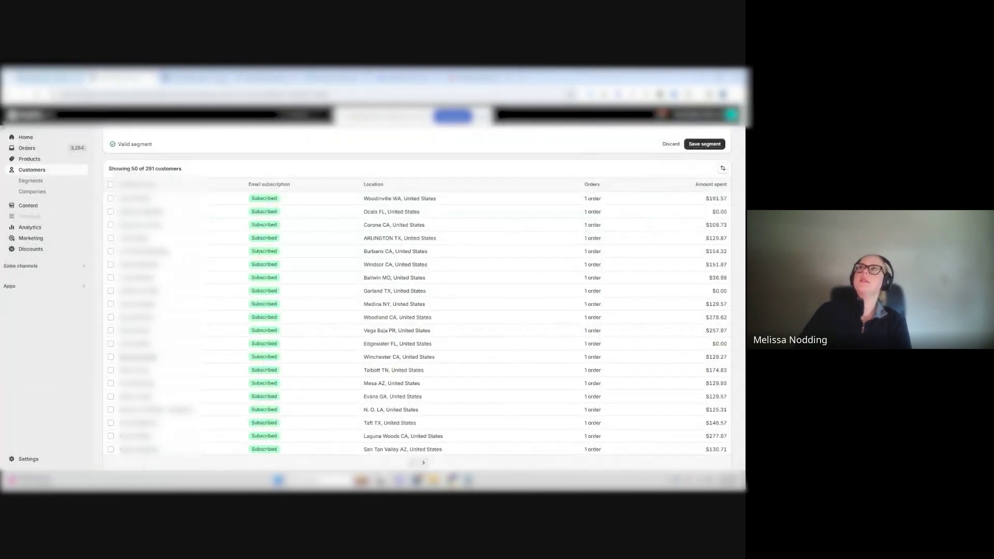
pyautogui.click(20, 230)
pyautogui.click(463, 307)
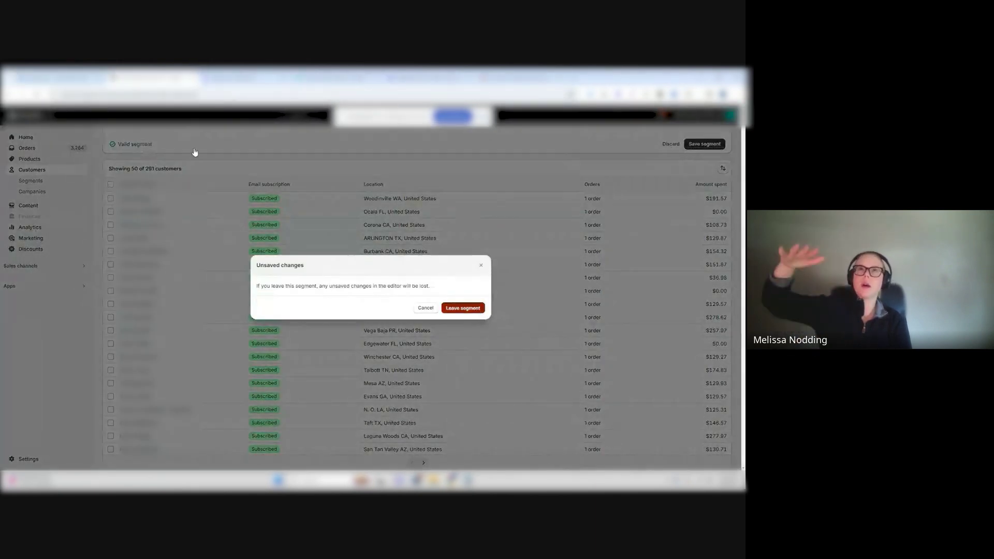
# Set the Analytics date range to Mar 19 – Apr 7, 2024
pyautogui.click(122, 160)
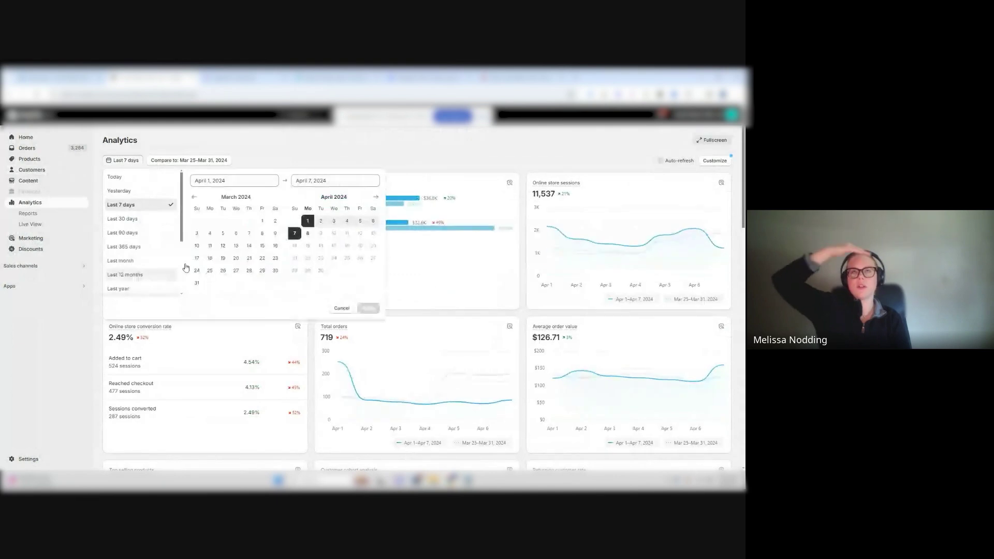
pyautogui.click(222, 259)
pyautogui.click(295, 233)
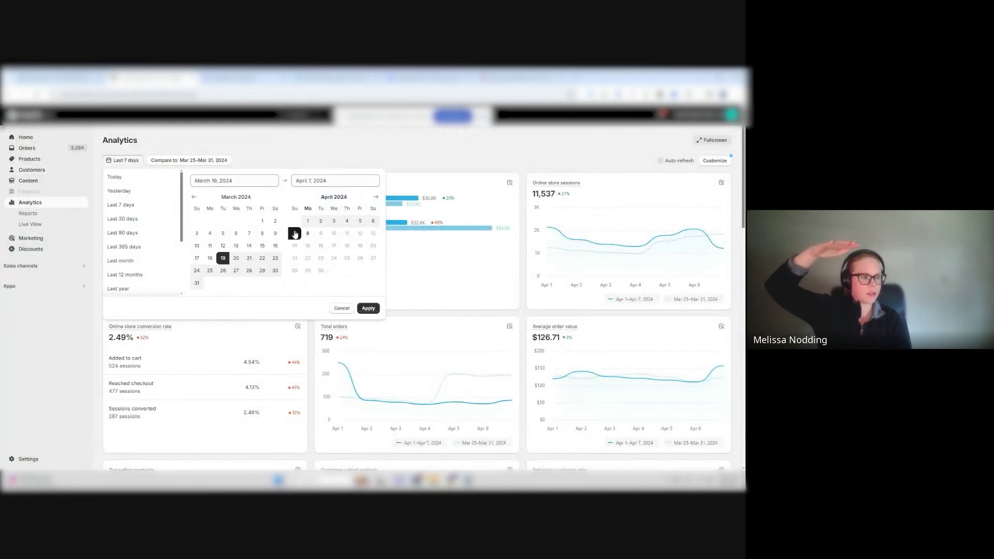
pyautogui.click(368, 308)
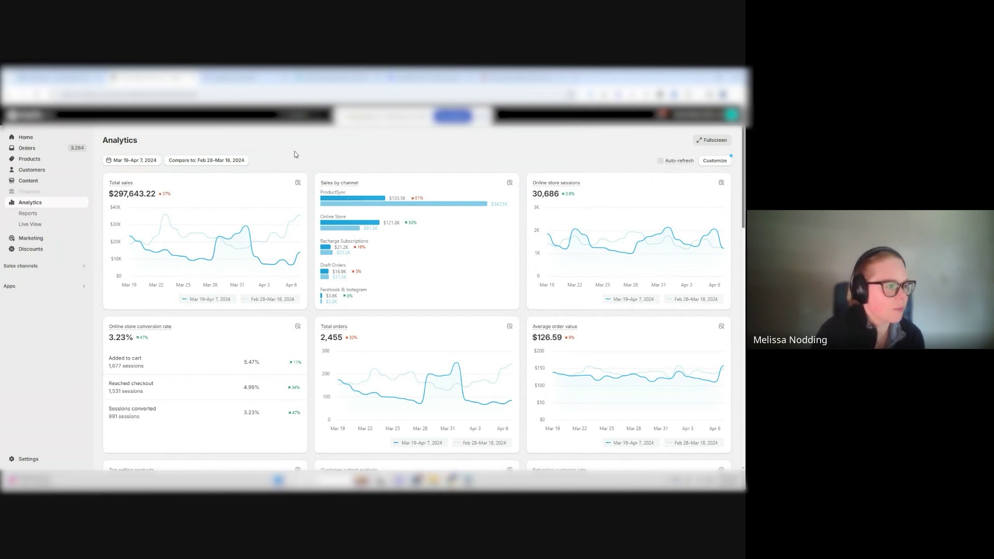
# Snip the Analytics dashboard and arrow the 37% total sales, 50% Online Store and 61% ProductSync changes
pyautogui.press('Print')
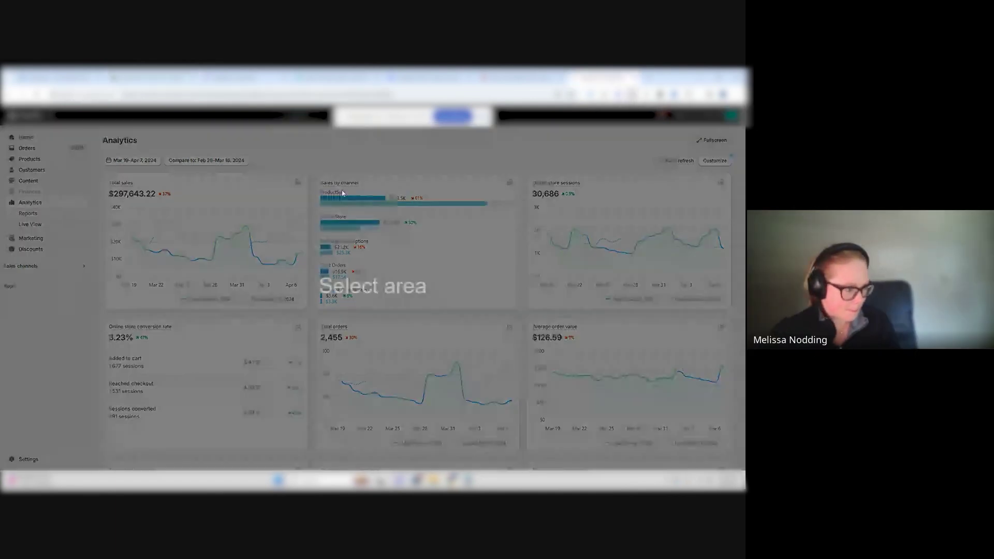
pyautogui.moveTo(99, 134)
pyautogui.mouseDown()
pyautogui.moveTo(722, 331)
pyautogui.moveTo(737, 459)
pyautogui.mouseUp()
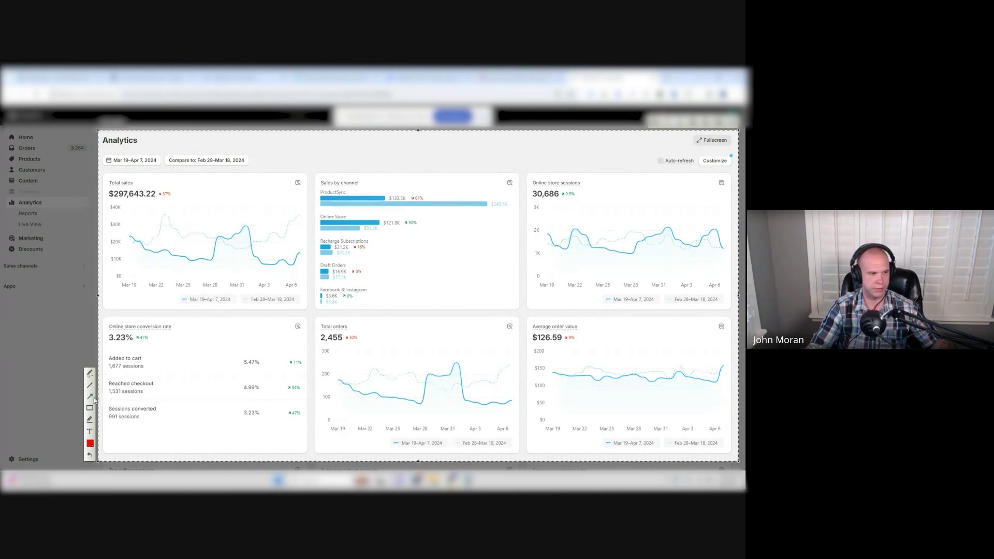
pyautogui.moveTo(328, 155); pyautogui.dragTo(175, 195)
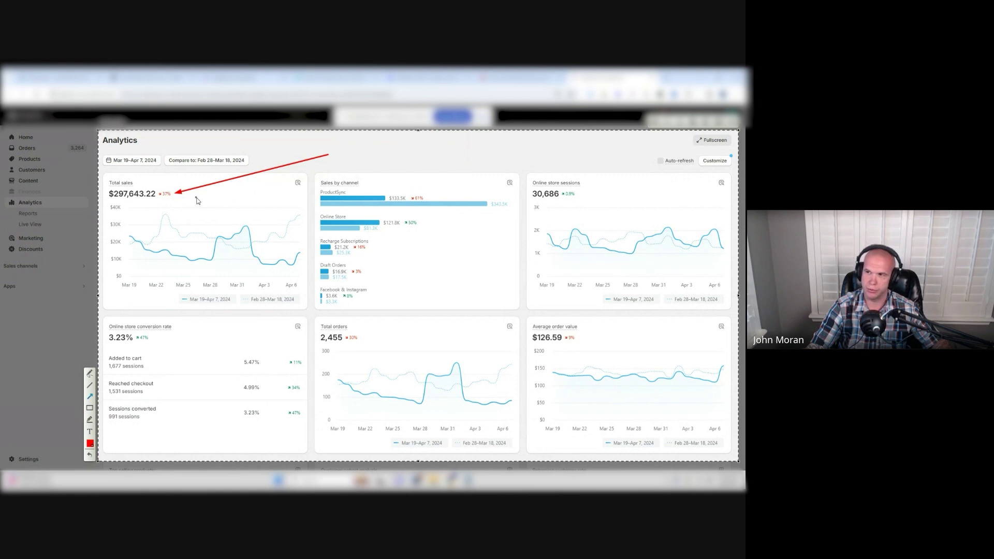
pyautogui.moveTo(506, 255); pyautogui.dragTo(420, 225)
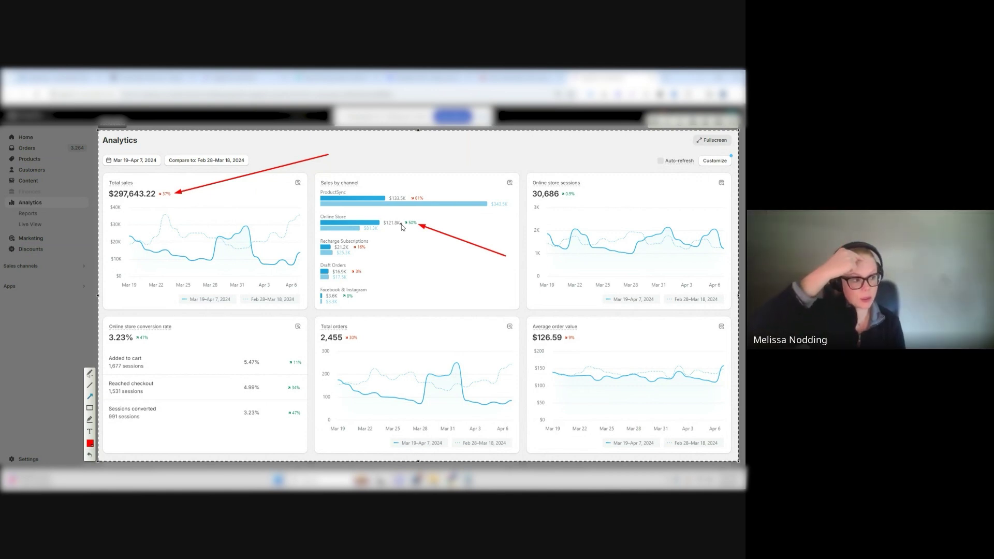
pyautogui.moveTo(541, 154); pyautogui.dragTo(430, 201)
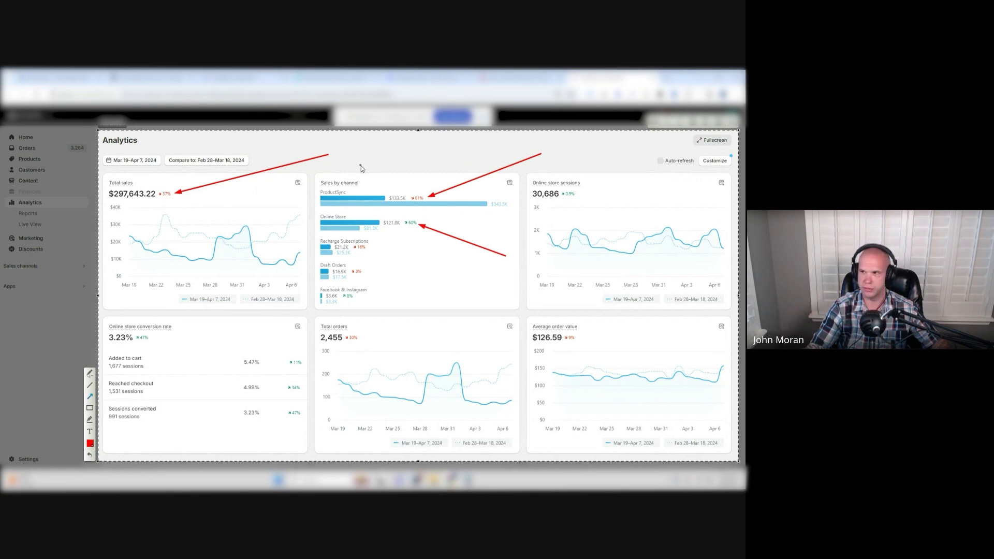
pyautogui.moveTo(274, 209); pyautogui.dragTo(174, 199)
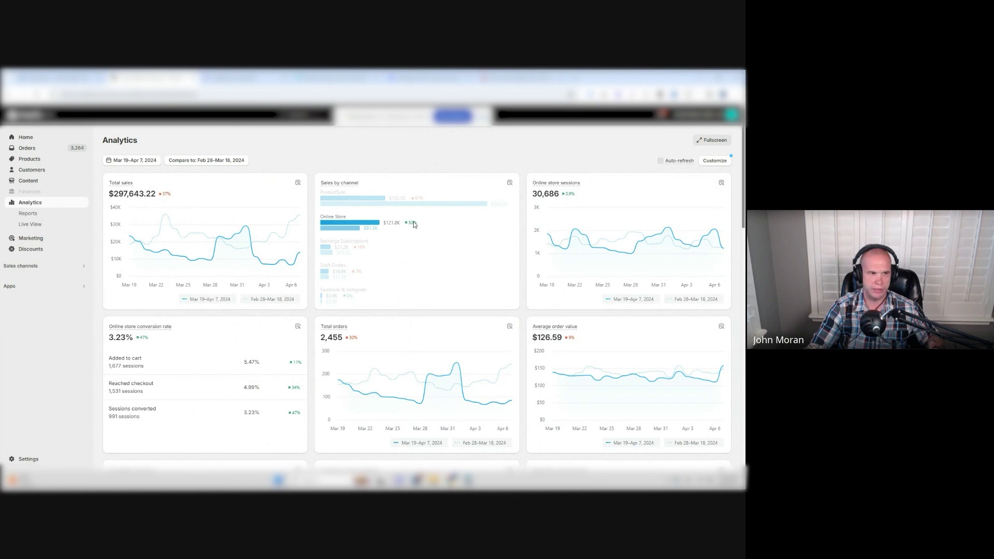
pyautogui.scroll(-6, 414, 224)
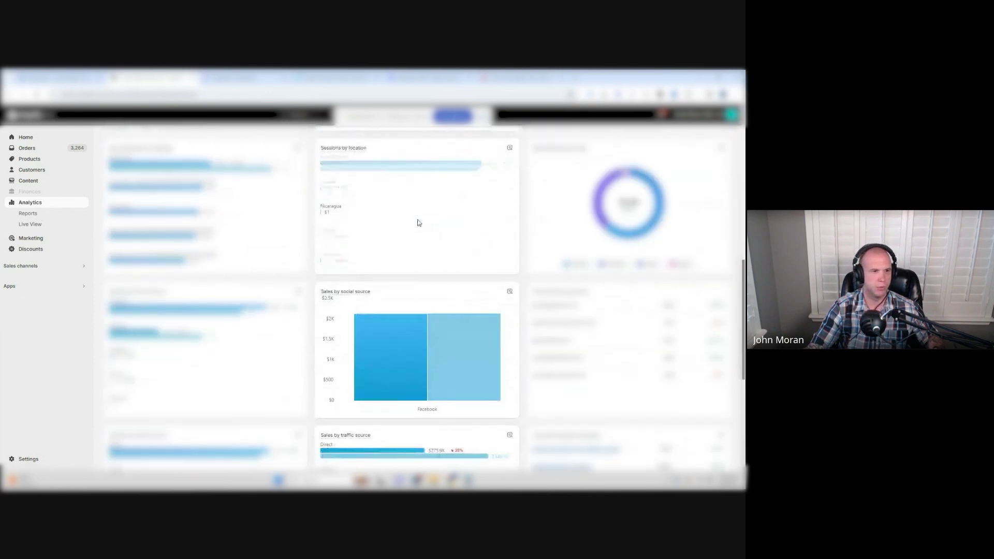
pyautogui.scroll(-4, 417, 223)
pyautogui.scroll(-2, 419, 222)
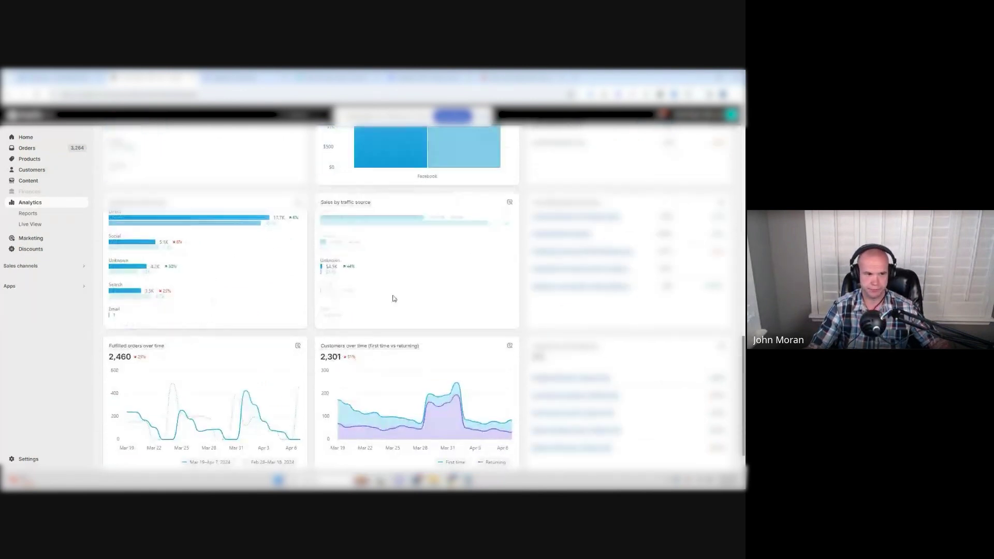
pyautogui.scroll(2, 441, 288)
pyautogui.scroll(4, 338, 345)
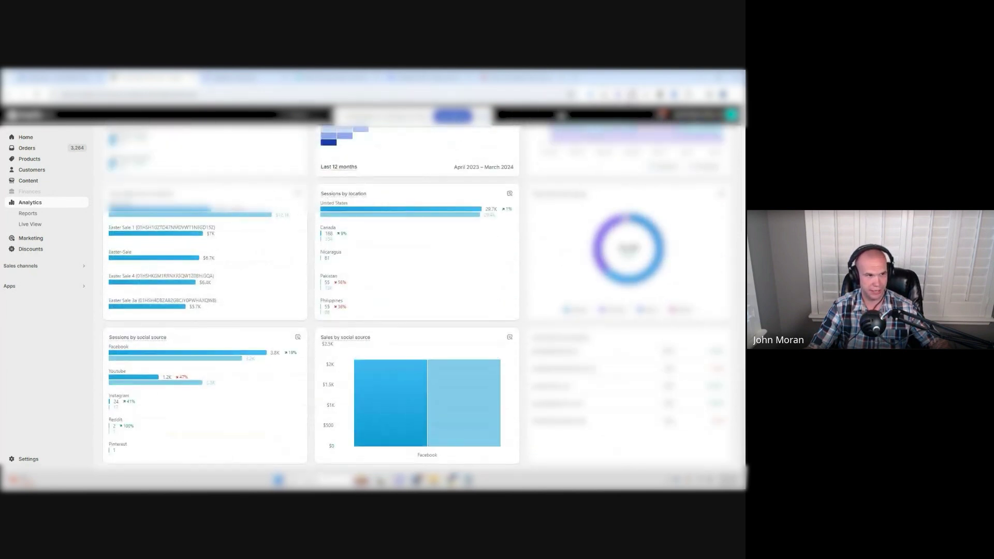
# Snip the Sales attributed to marketing card and draw a red rectangle around its chart
pyautogui.press('super+shift+s')
pyautogui.moveTo(94, 178); pyautogui.dragTo(347, 330)
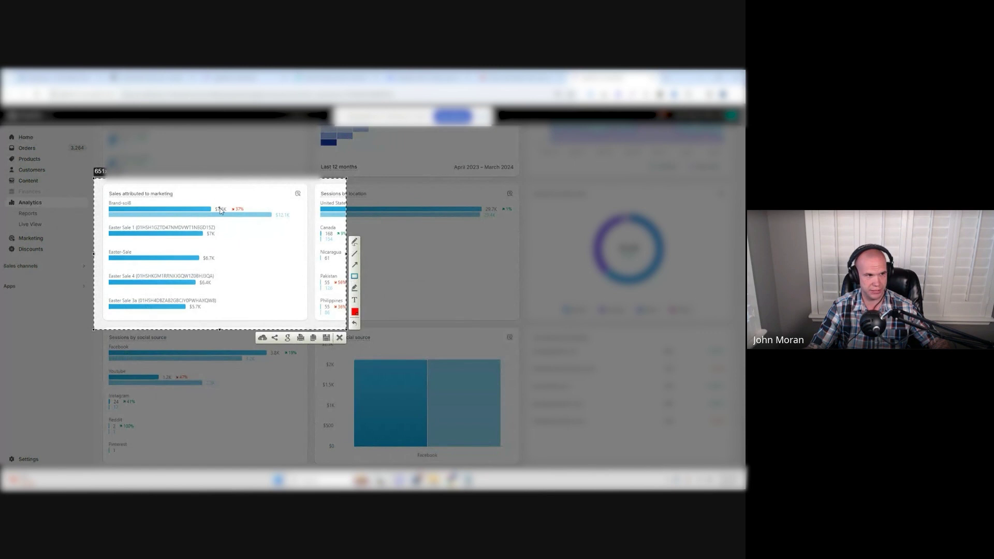
pyautogui.moveTo(179, 201)
pyautogui.mouseDown()
pyautogui.moveTo(235, 280)
pyautogui.moveTo(293, 313)
pyautogui.mouseUp()
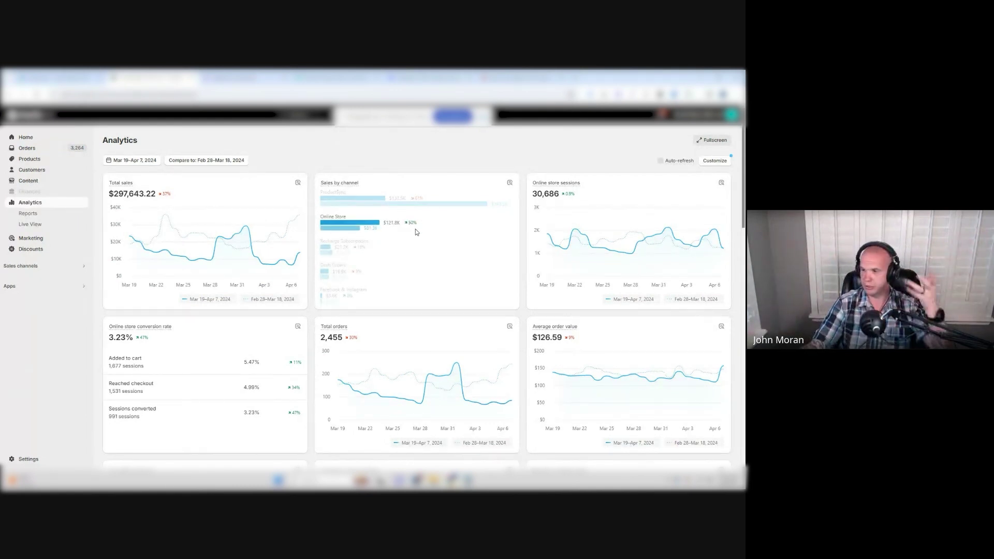
# Snip the Returning customer rate chart and arrow its rise and the Mar 30, Mar 31, Apr 6 peaks
pyautogui.scroll(-5, 417, 230)
pyautogui.scroll(-2, 439, 217)
pyautogui.scroll(2, 578, 355)
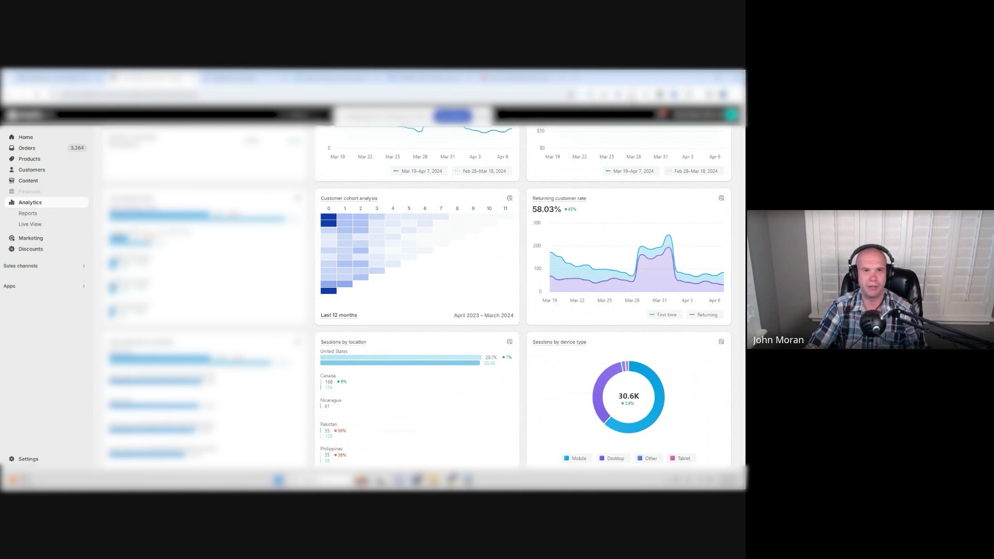
pyautogui.press('Print')
pyautogui.moveTo(520, 184); pyautogui.dragTo(735, 314)
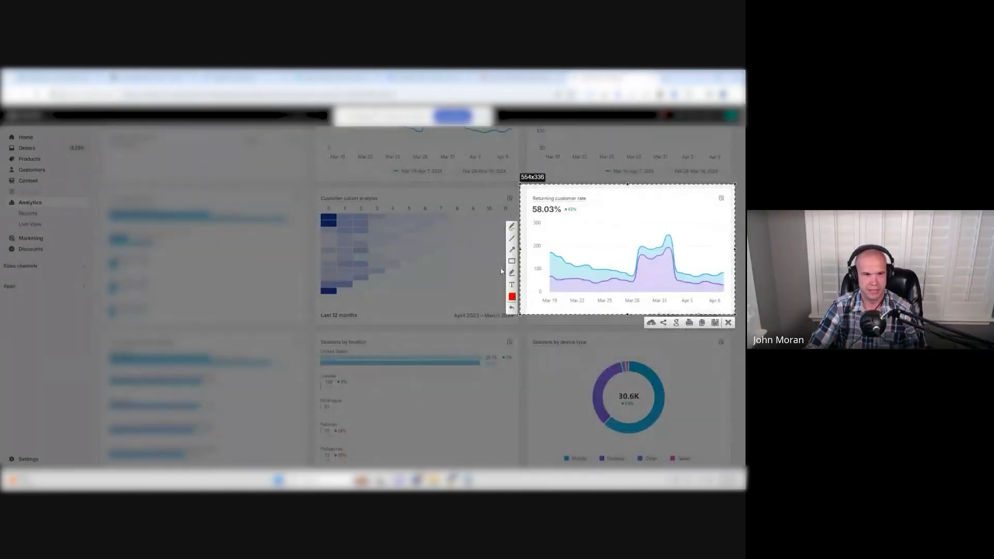
pyautogui.moveTo(595, 283)
pyautogui.mouseDown()
pyautogui.moveTo(600, 268)
pyautogui.moveTo(651, 250)
pyautogui.mouseUp()
pyautogui.moveTo(720, 284); pyautogui.dragTo(722, 273)
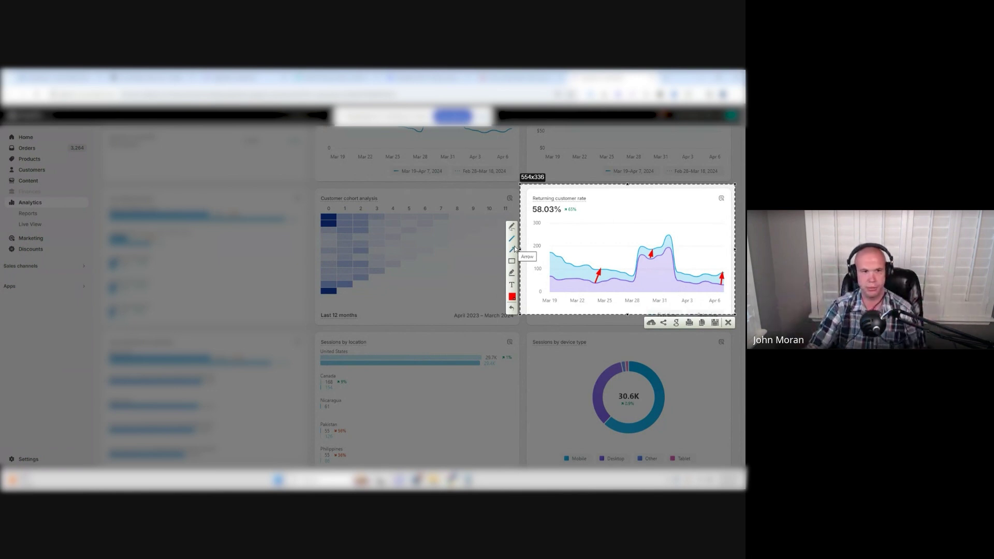
pyautogui.moveTo(659, 294); pyautogui.dragTo(656, 265)
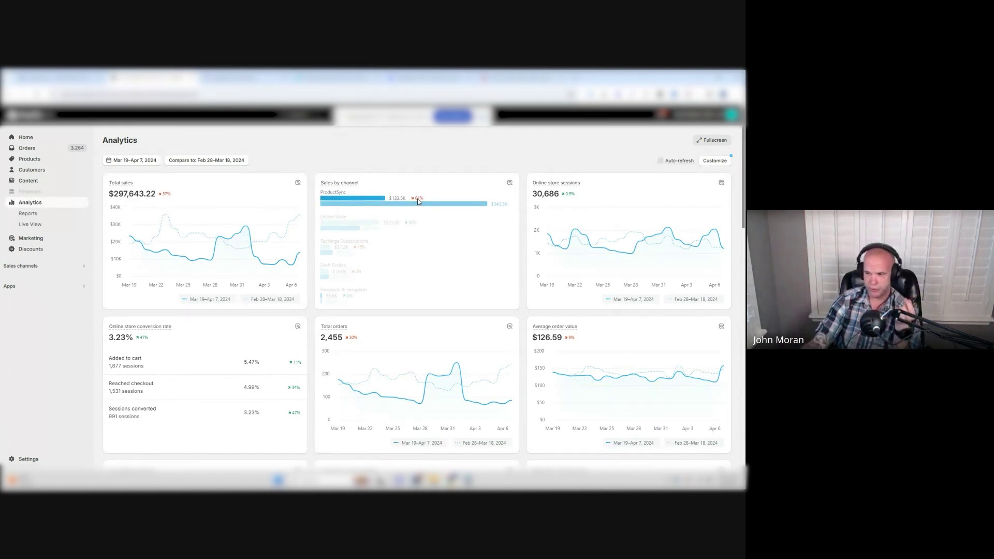
pyautogui.moveTo(418, 201)
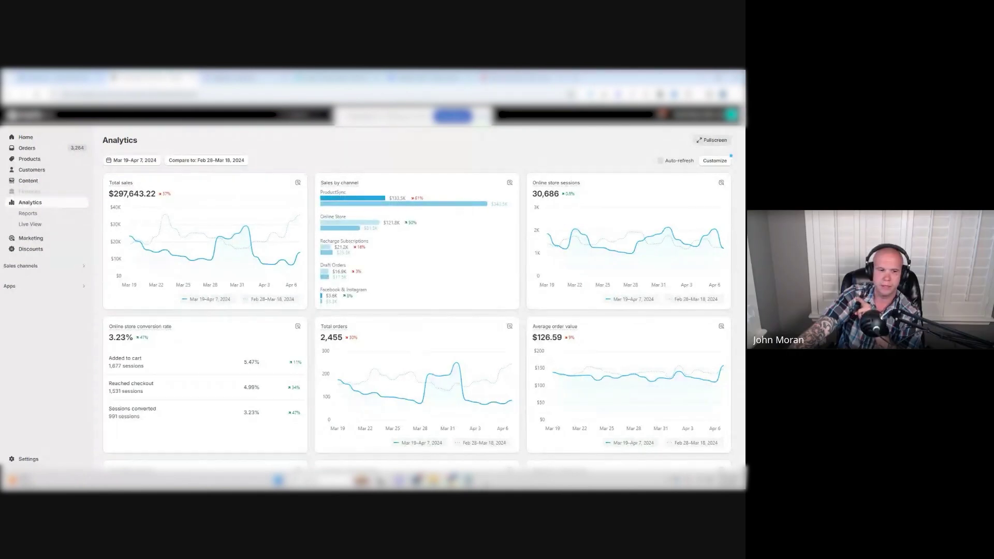
# Bring up Calculator, highlight the 50.48 result of 14640 ÷ 290, and close it
pyautogui.hotkey('alt', 'Tab')
pyautogui.click(367, 245)
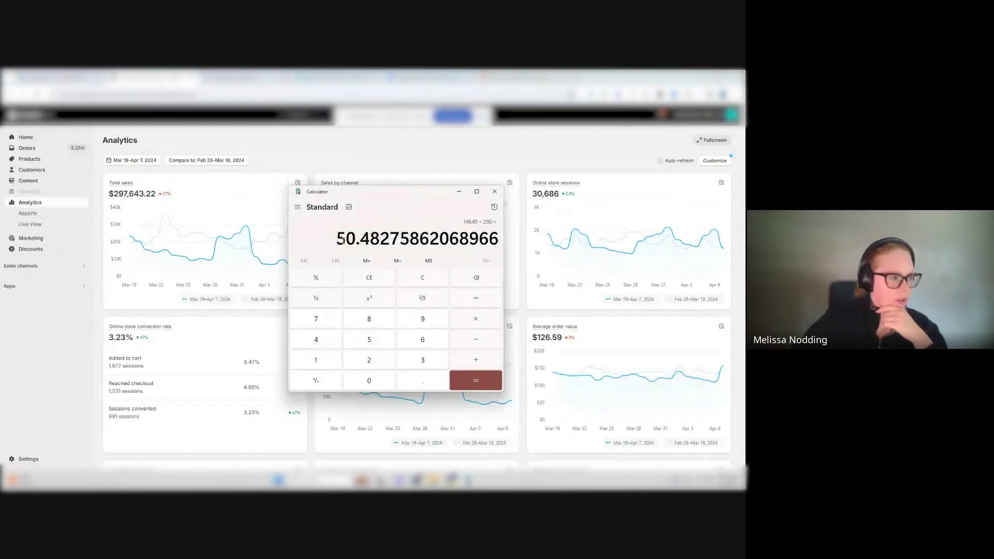
pyautogui.moveTo(336, 238); pyautogui.dragTo(380, 238)
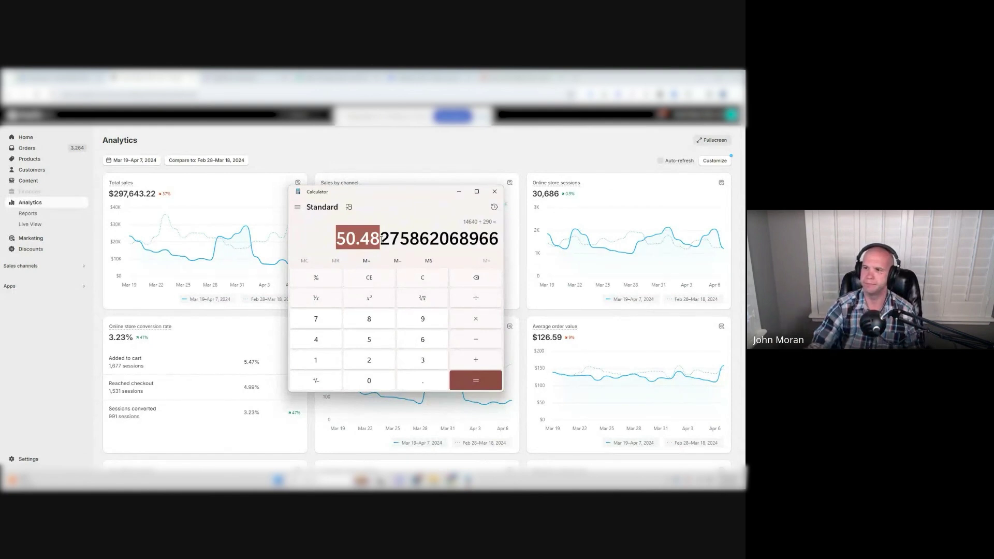
pyautogui.click(495, 191)
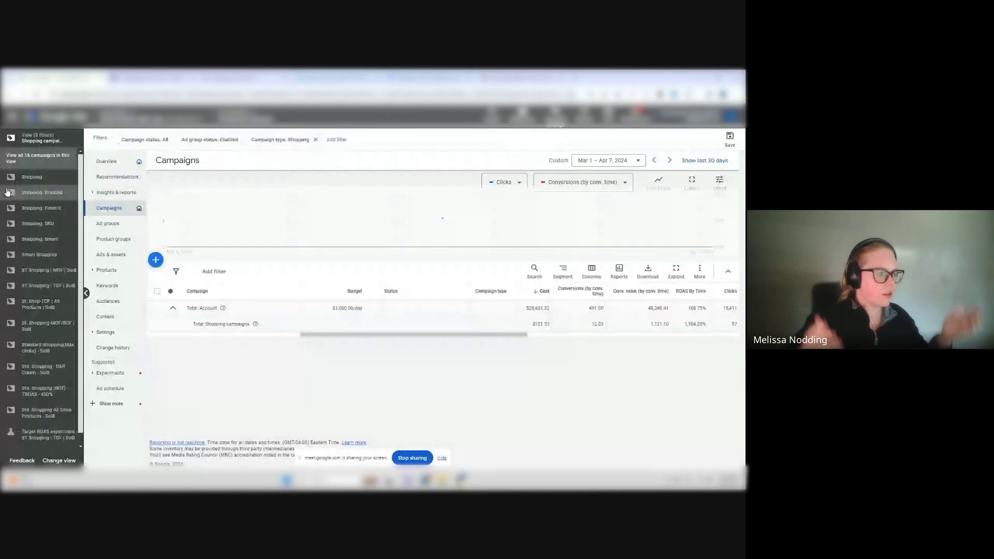
# Change the Shopping campaigns' date range to Nov 1, 2023 – Apr 7, 2024
pyautogui.click(601, 160)
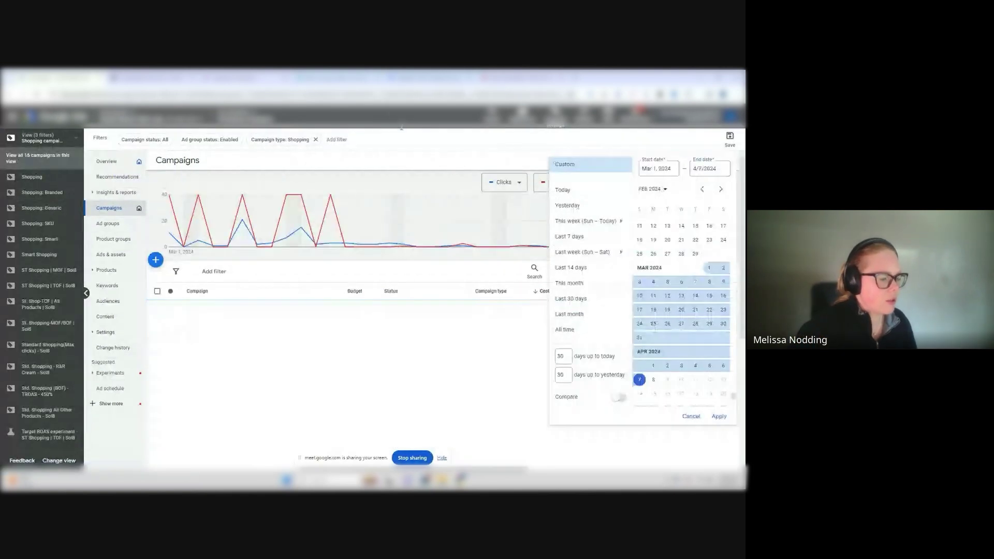
pyautogui.click(601, 162)
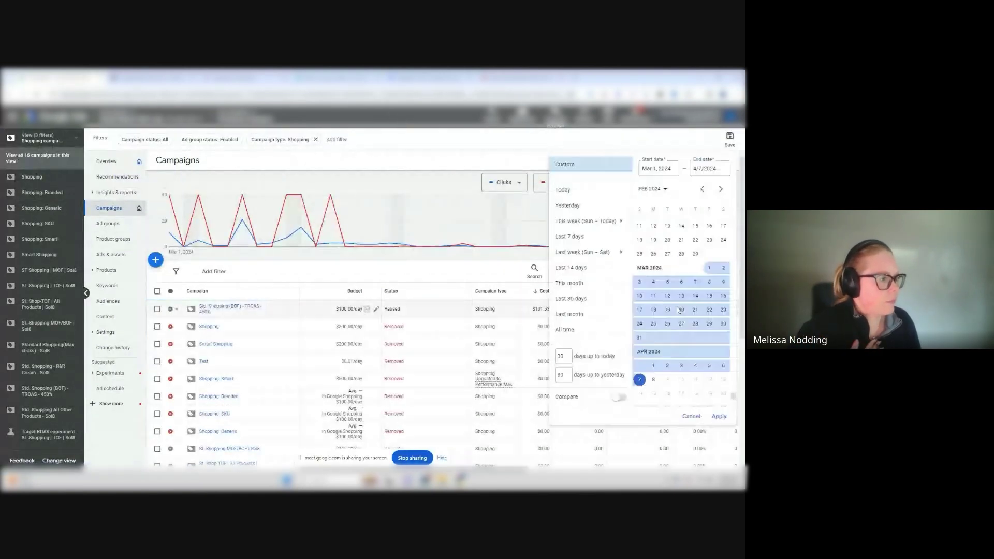
pyautogui.scroll(5, 678, 310)
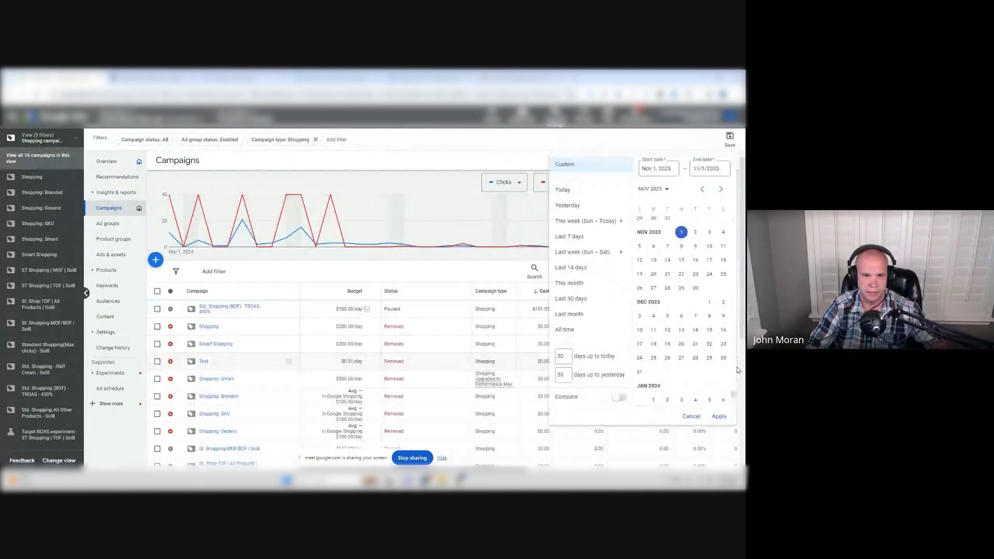
pyautogui.scroll(-2, 691, 358)
pyautogui.click(641, 362)
pyautogui.click(718, 416)
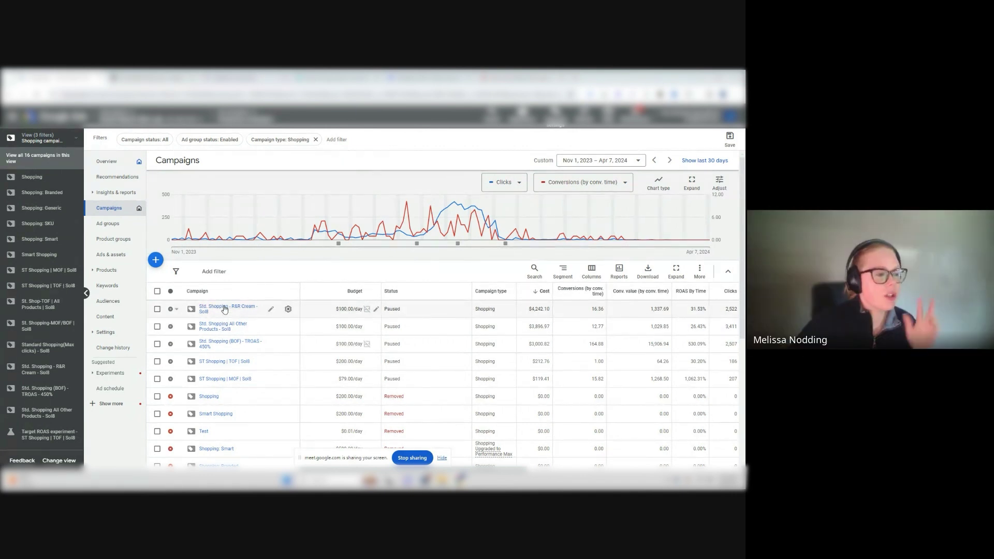
# Open the R&R Cream campaign's search terms report sorted by clicks
pyautogui.click(225, 310)
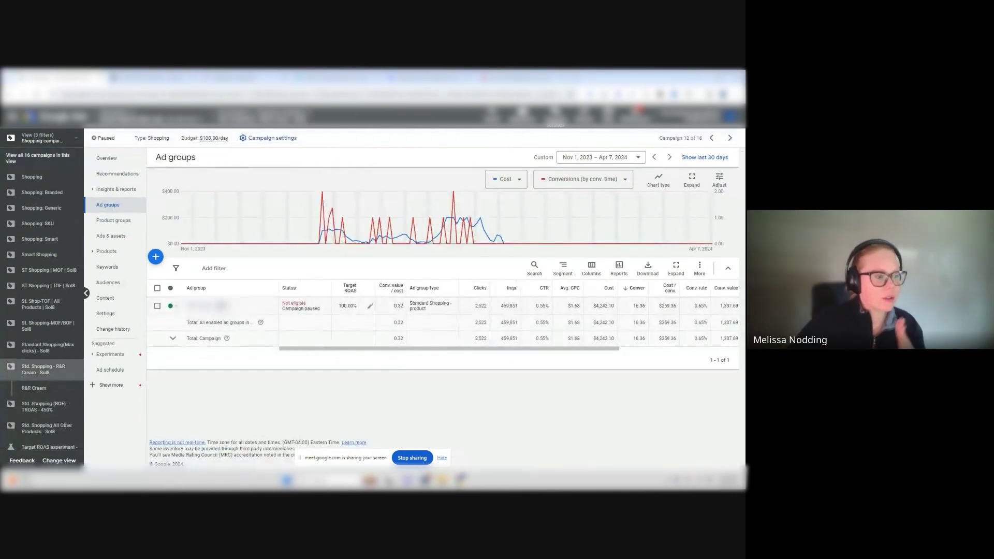
pyautogui.click(108, 267)
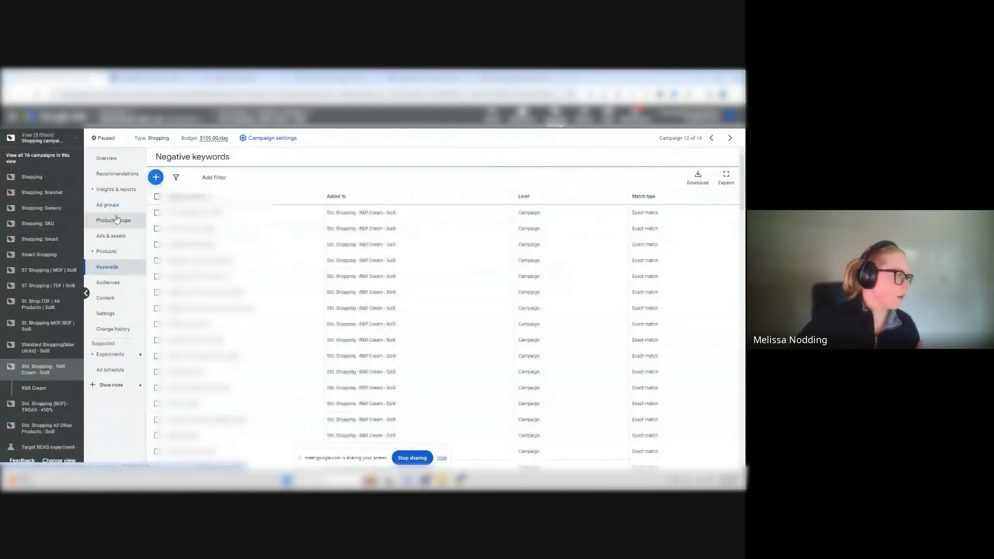
pyautogui.click(111, 220)
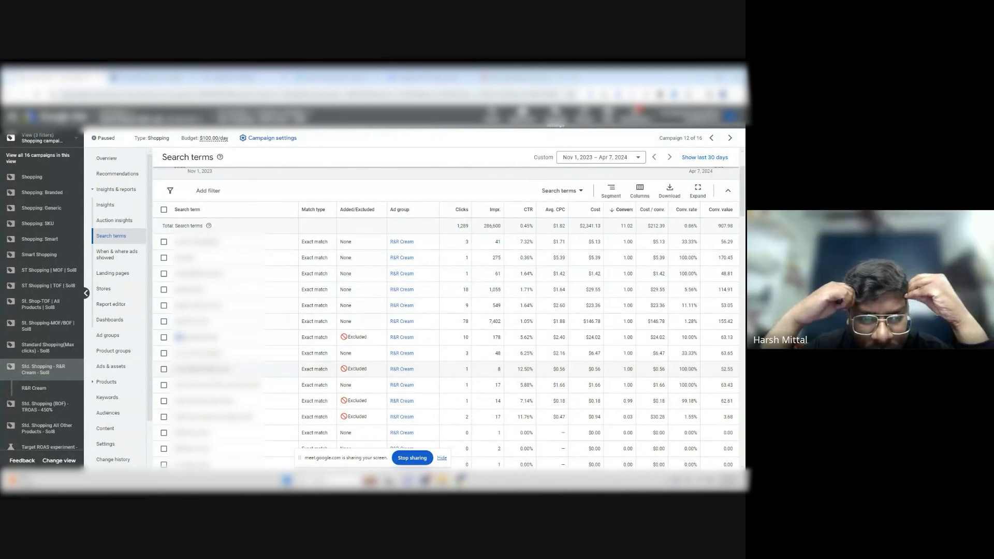
pyautogui.click(461, 209)
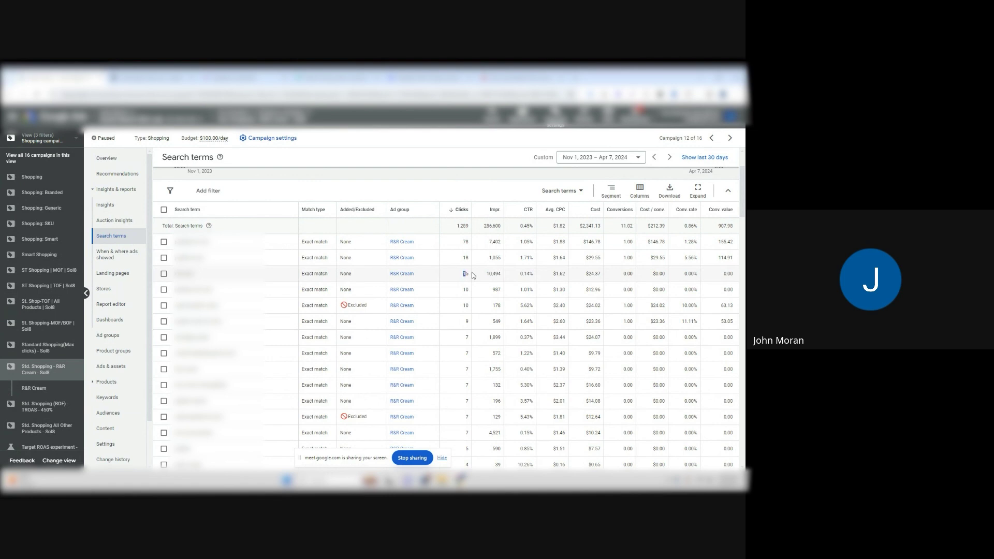
# Highlight the third term's figures and the top term's conversions and cost per conversion
pyautogui.moveTo(486, 275); pyautogui.dragTo(685, 275)
pyautogui.click(428, 281)
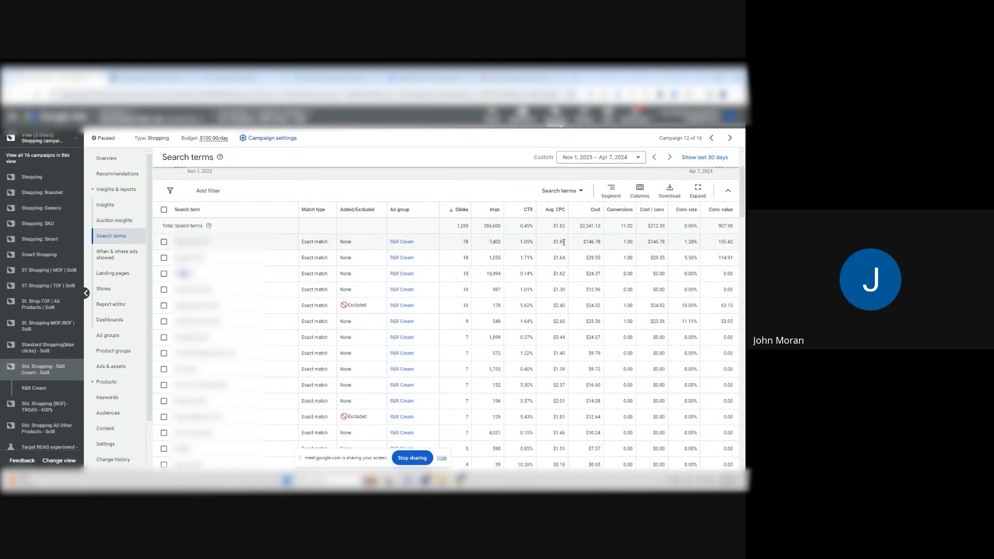
pyautogui.moveTo(623, 242); pyautogui.dragTo(671, 257)
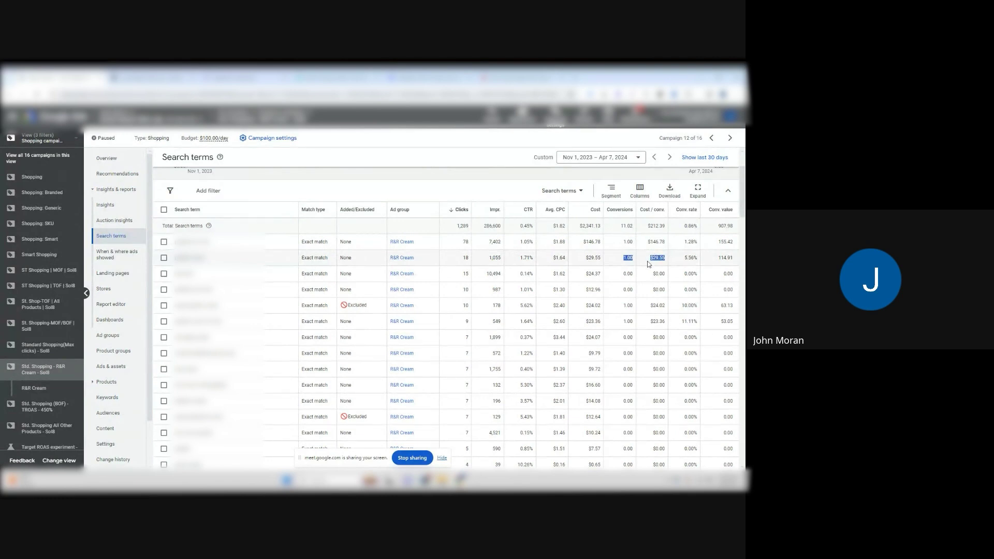
# Filter the search terms to those containing 'peptides'
pyautogui.click(212, 193)
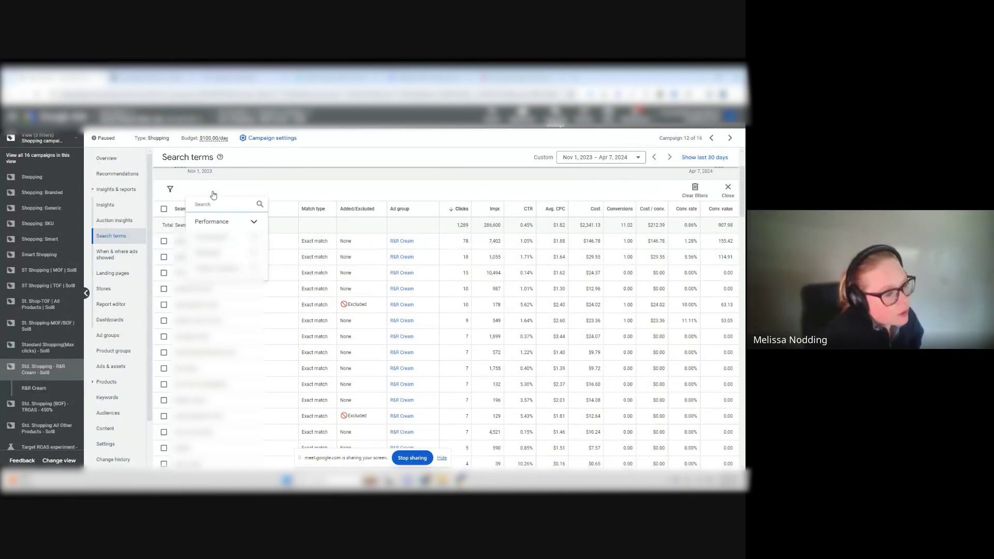
pyautogui.write('sear')
pyautogui.click(208, 225)
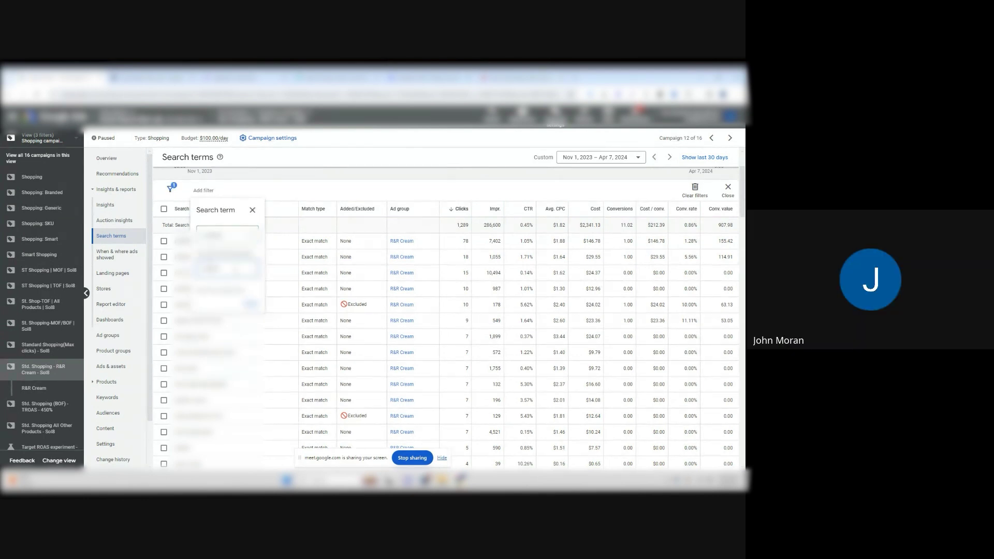
pyautogui.click(251, 305)
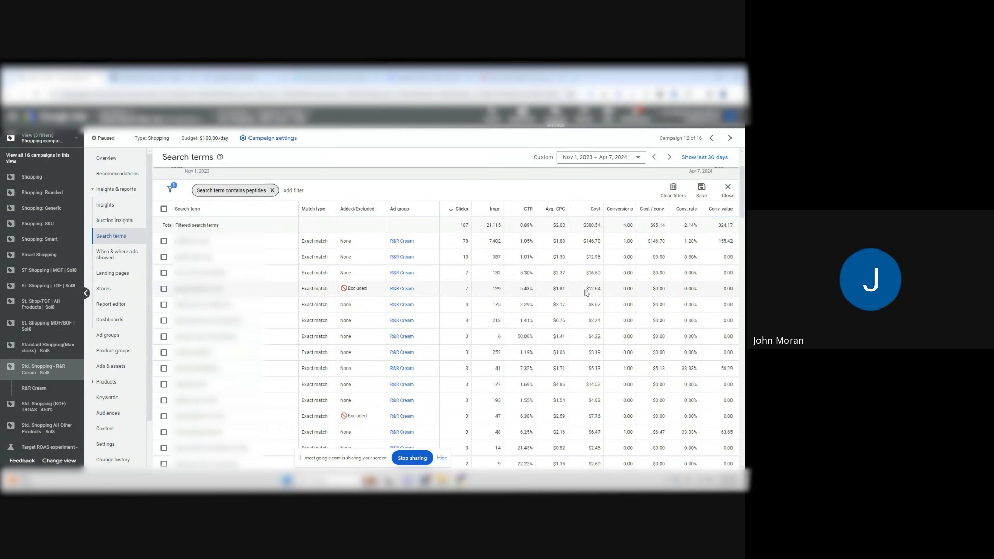
pyautogui.click(664, 225)
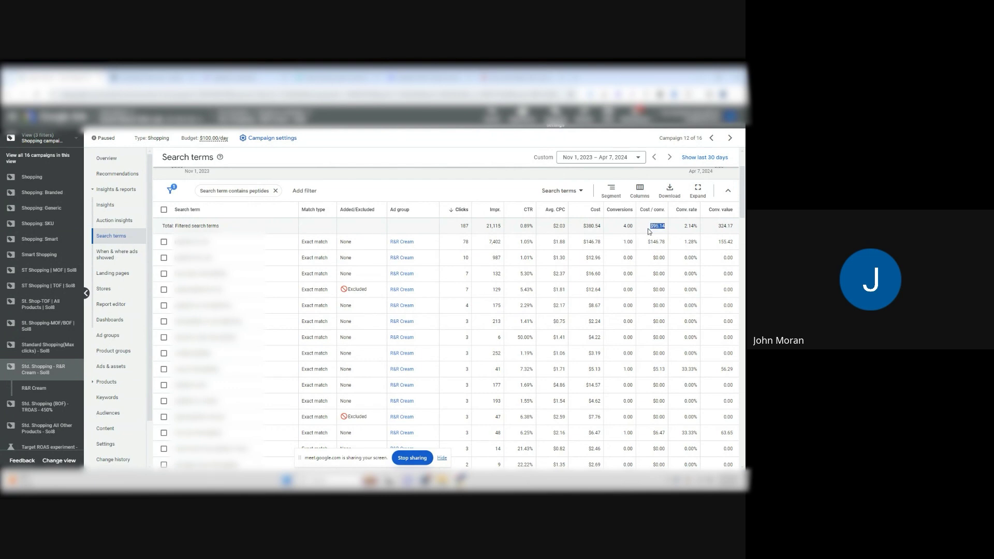
pyautogui.scroll(2, 649, 230)
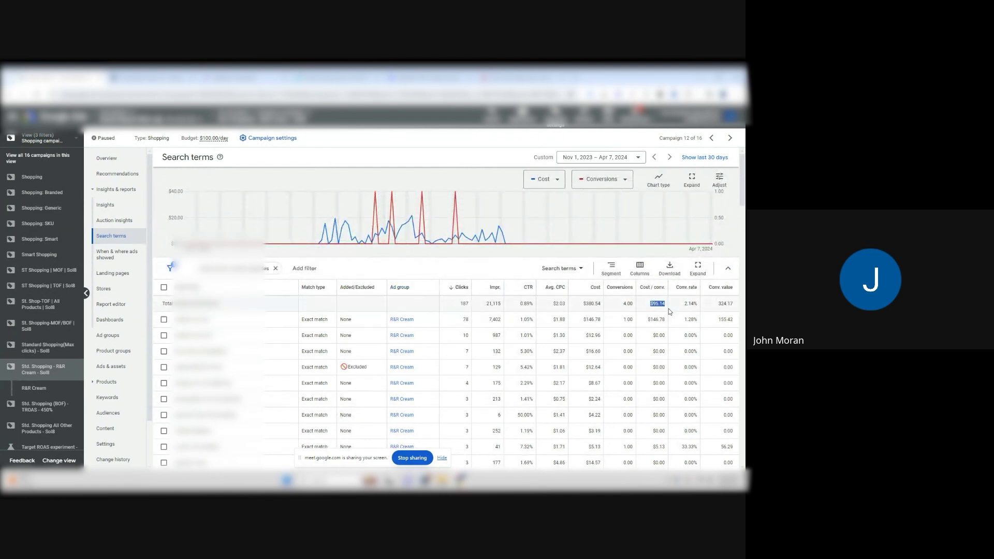
# Switch to Shopify Analytics and highlight the $126.59 average order value
pyautogui.hotkey('ctrl', 'Tab')
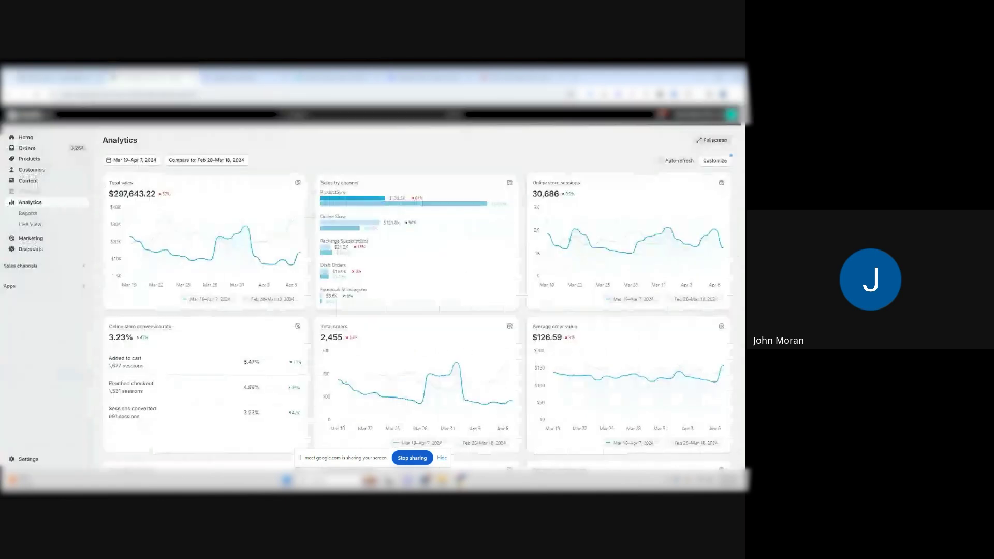
pyautogui.moveTo(547, 337); pyautogui.dragTo(603, 337)
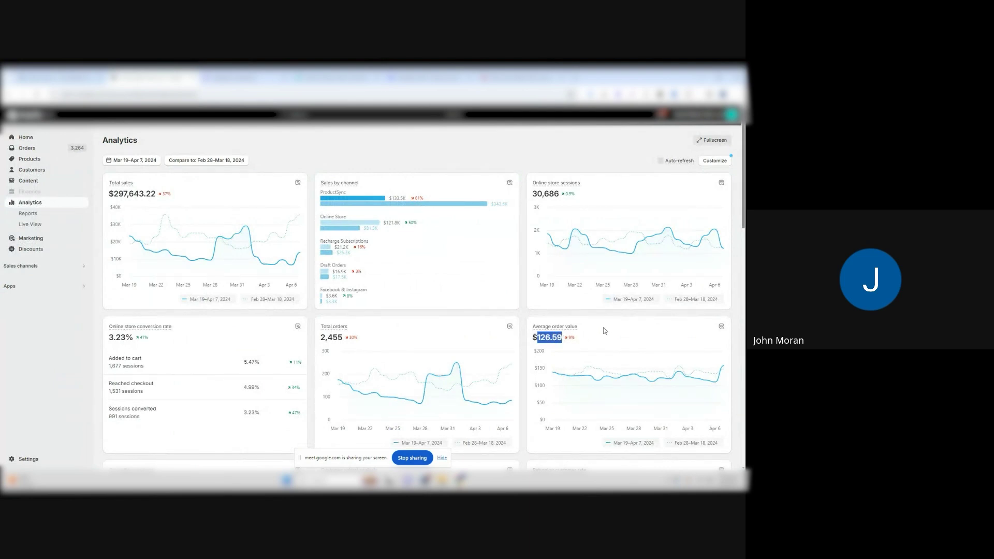
pyautogui.click(554, 336)
# Sort the search terms report by Conversions and remove the 'Search term contains peptides' filter
pyautogui.click(61, 78)
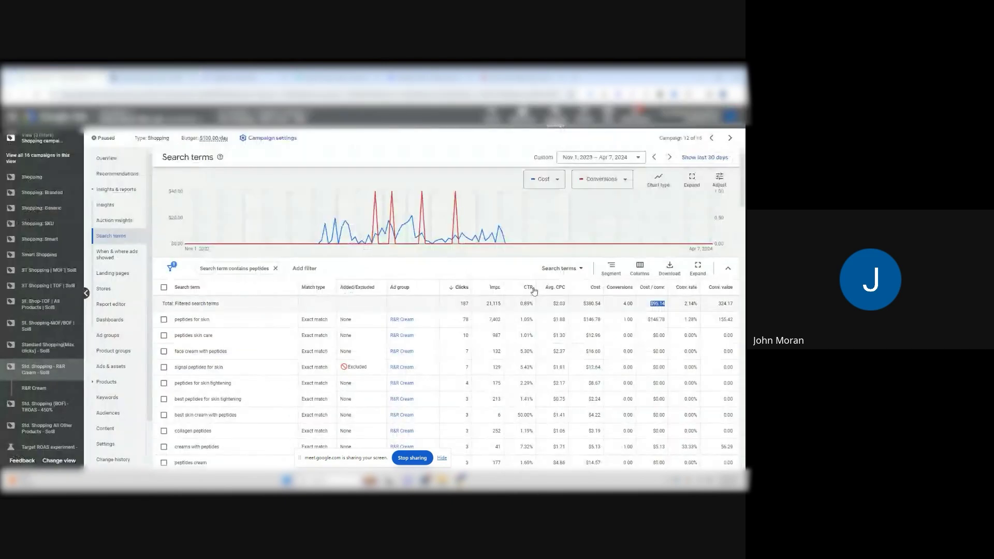
pyautogui.scroll(-1, 479, 297)
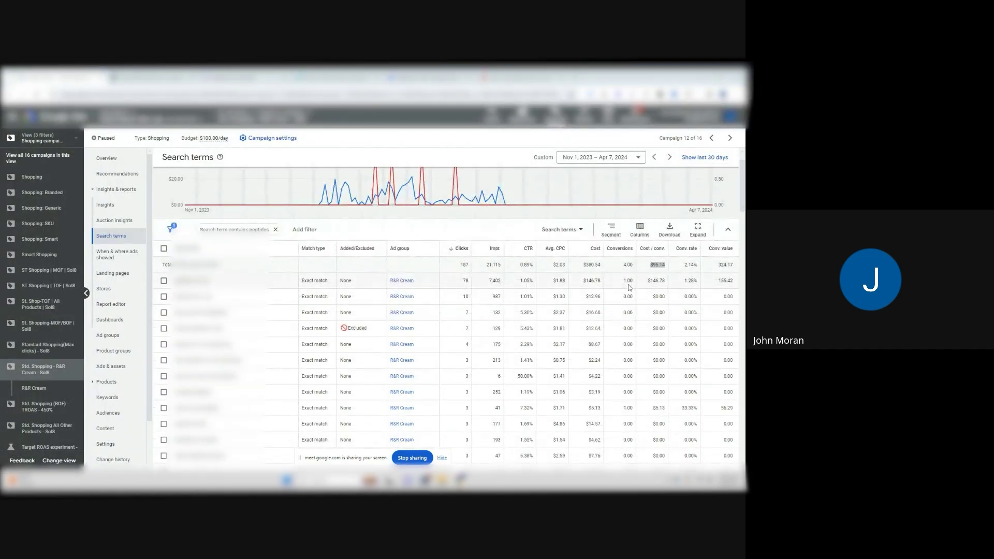
pyautogui.click(619, 248)
pyautogui.click(276, 229)
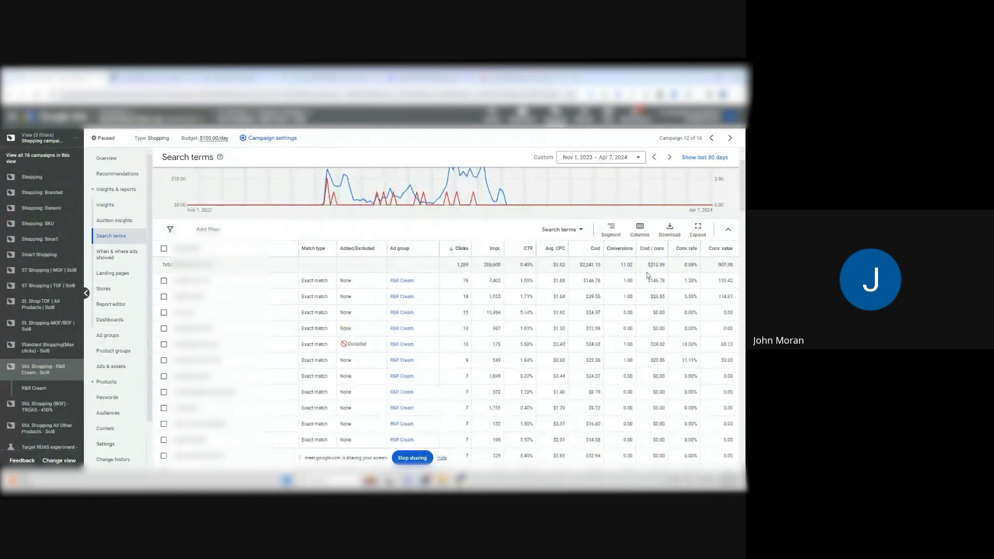
pyautogui.scroll(-1, 707, 317)
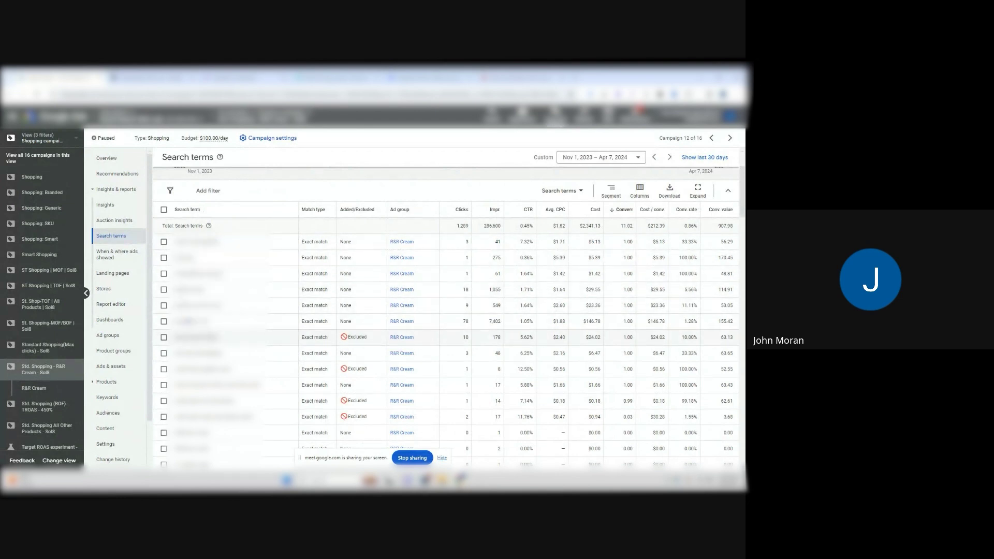
# Highlight key figures, including the 78-click term's CTR and the $5.39 cost per conversion
pyautogui.moveTo(176, 337); pyautogui.dragTo(188, 337)
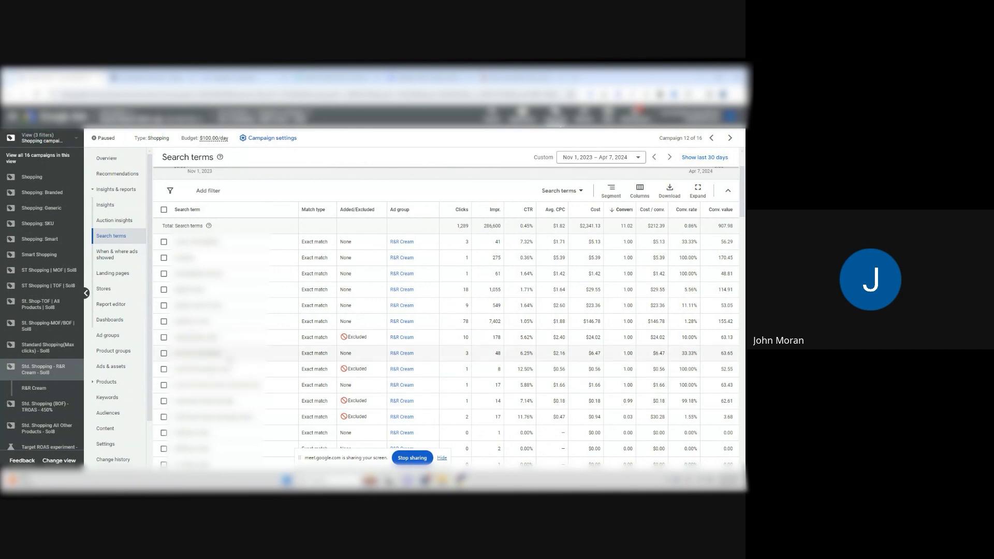
pyautogui.scroll(1, 245, 332)
pyautogui.scroll(1, 244, 322)
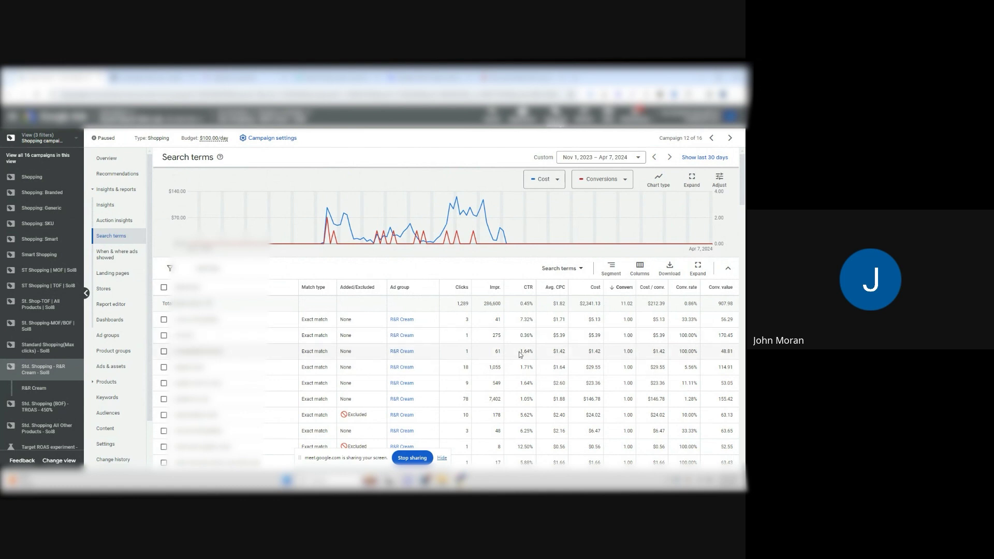
pyautogui.doubleClick(525, 398)
pyautogui.moveTo(552, 367); pyautogui.dragTo(558, 367)
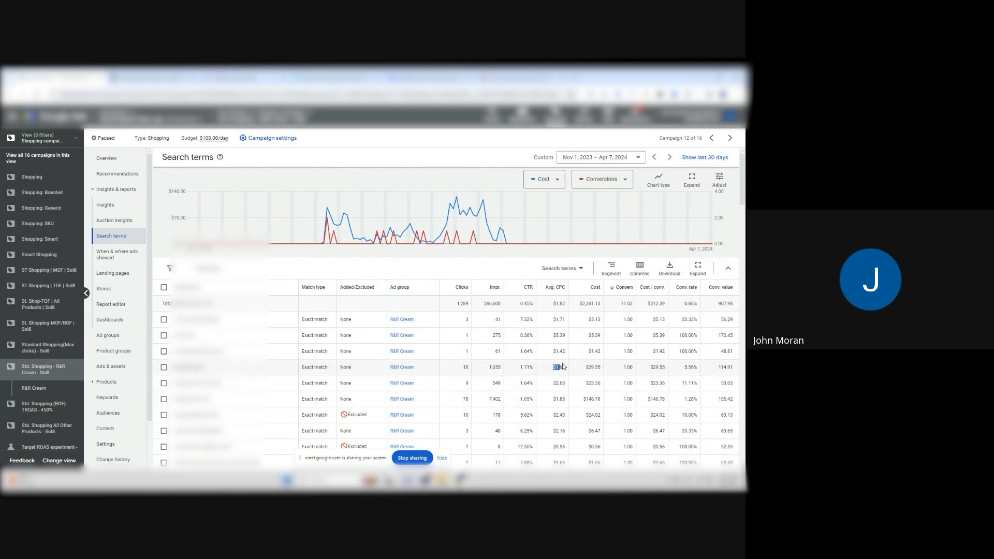
pyautogui.click(686, 357)
pyautogui.scroll(-1, 696, 357)
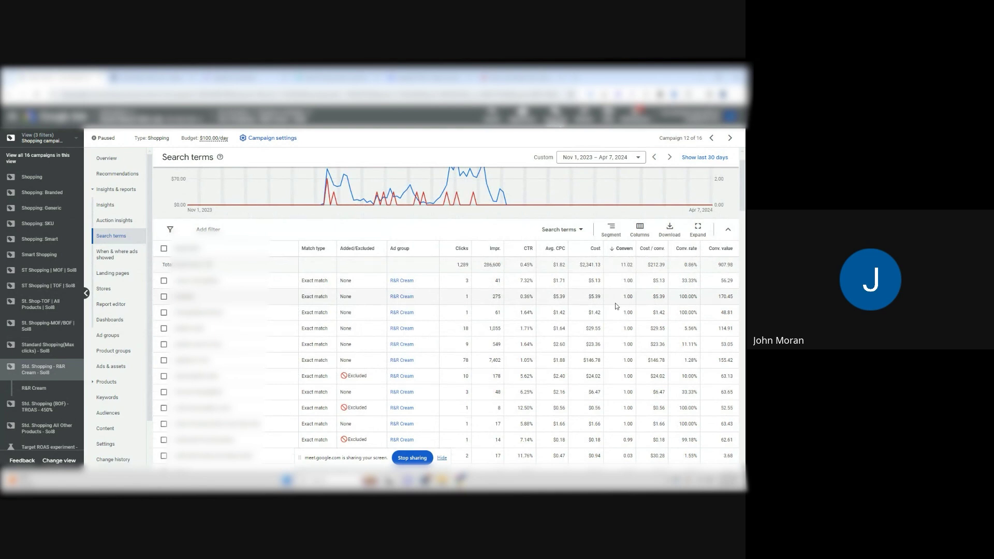
pyautogui.moveTo(642, 302); pyautogui.dragTo(676, 300)
# Filter the all-campaigns overview to Enabled campaigns and bring up the date range choices
pyautogui.click(240, 116)
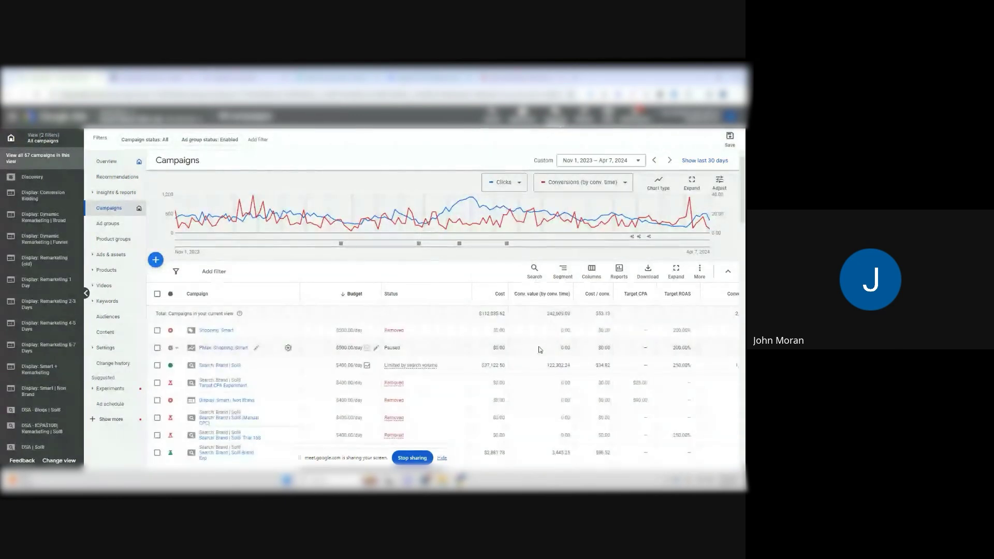
pyautogui.scroll(-1, 537, 350)
pyautogui.click(145, 139)
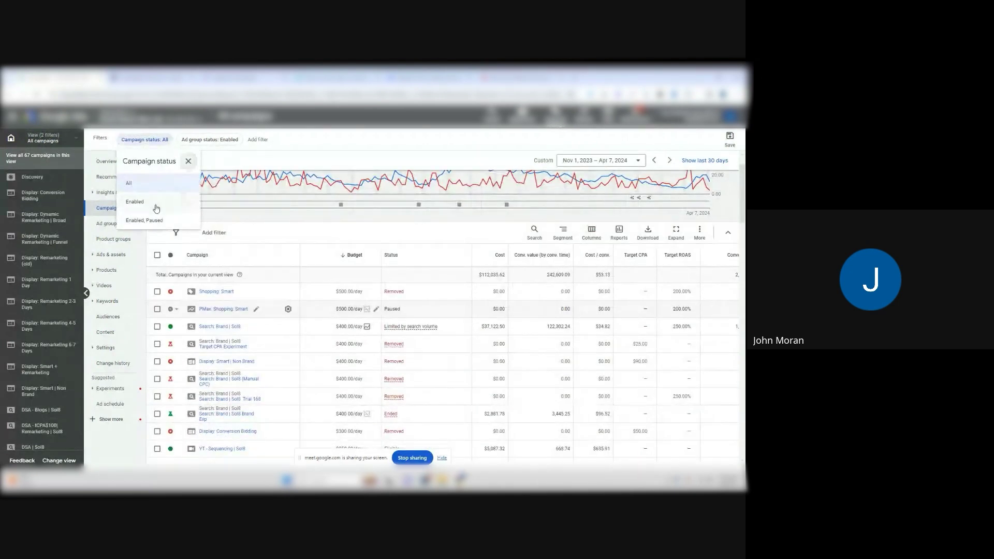
pyautogui.click(135, 203)
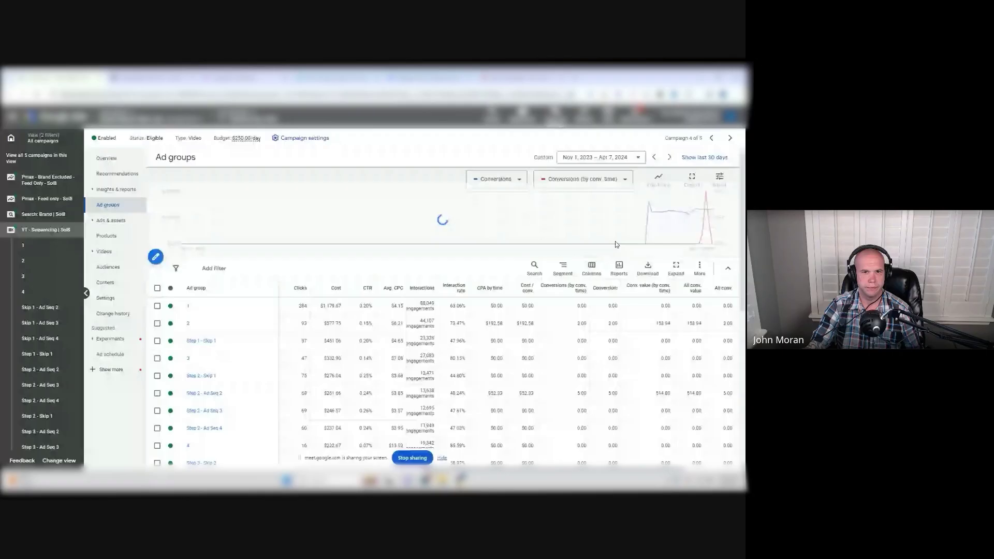
pyautogui.click(600, 157)
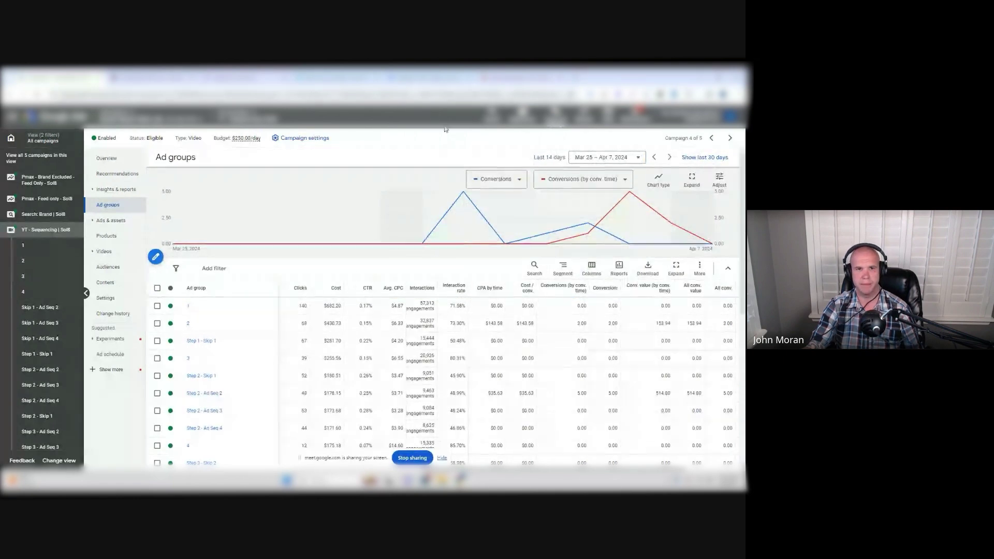
# Capture the conversions chart region and draw arrows at the baseline, blue peak and red peak
pyautogui.press('Print')
pyautogui.moveTo(391, 147); pyautogui.dragTo(729, 263)
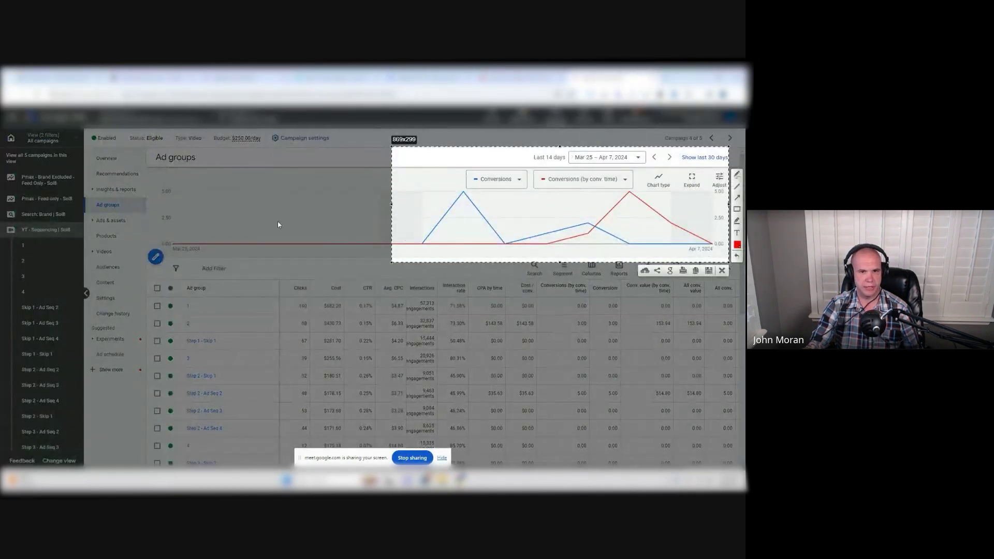
pyautogui.moveTo(413, 158); pyautogui.dragTo(415, 242)
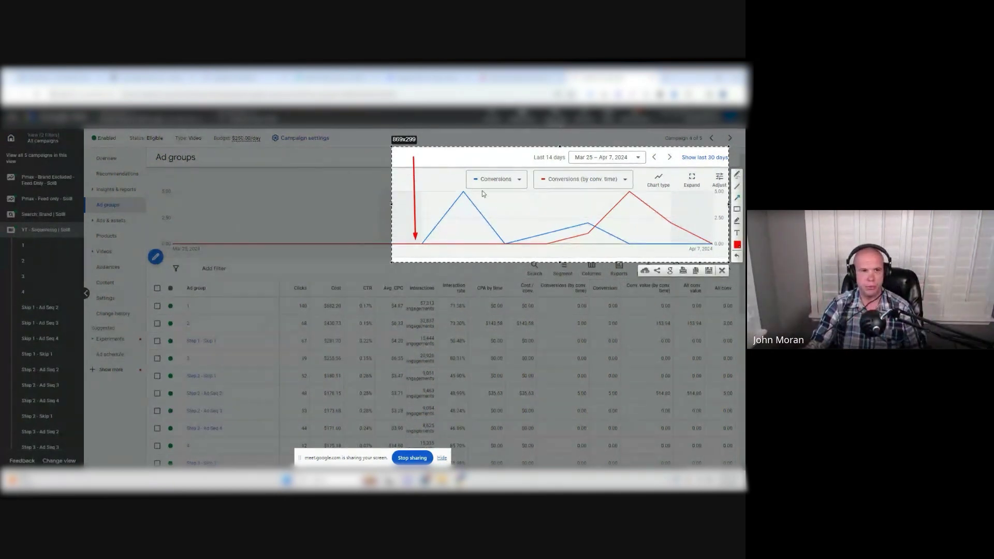
pyautogui.moveTo(432, 159); pyautogui.dragTo(463, 191)
pyautogui.moveTo(687, 164); pyautogui.dragTo(633, 191)
# Add red arrows linking the blue Conversions peak across to the red conversions-by-time peak
pyautogui.moveTo(477, 201)
pyautogui.mouseDown()
pyautogui.moveTo(521, 196)
pyautogui.moveTo(461, 199)
pyautogui.mouseUp()
pyautogui.moveTo(522, 194); pyautogui.dragTo(629, 192)
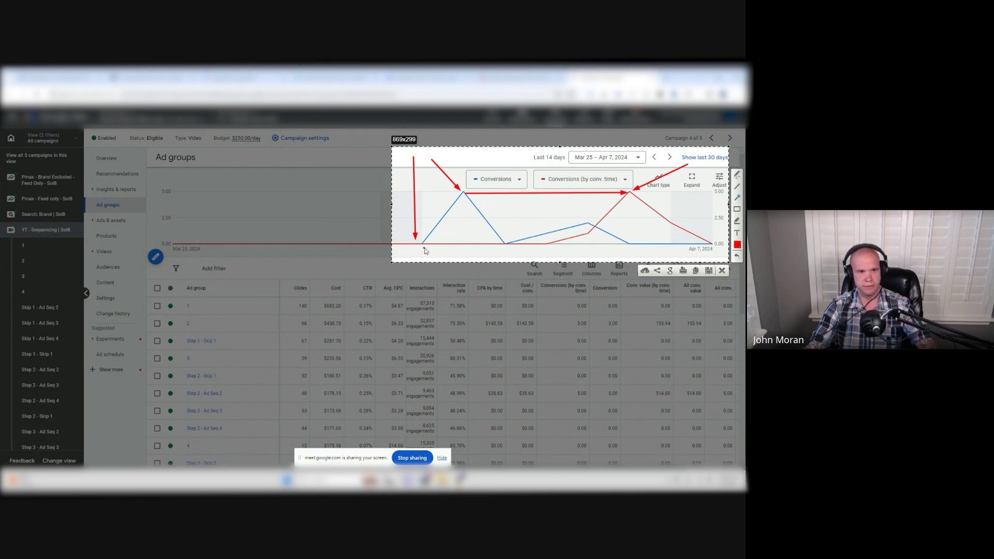
pyautogui.moveTo(425, 248); pyautogui.dragTo(465, 201)
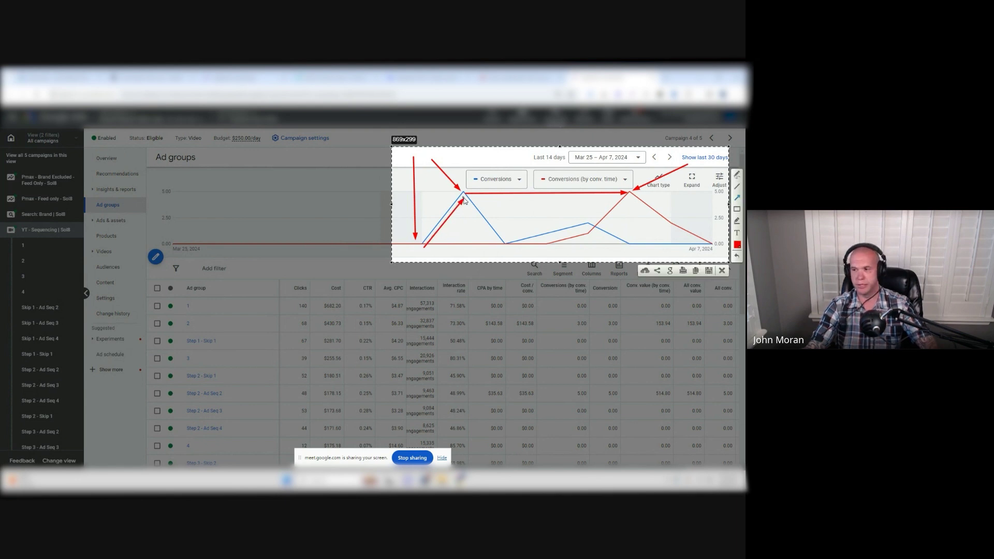
pyautogui.moveTo(602, 253); pyautogui.dragTo(631, 203)
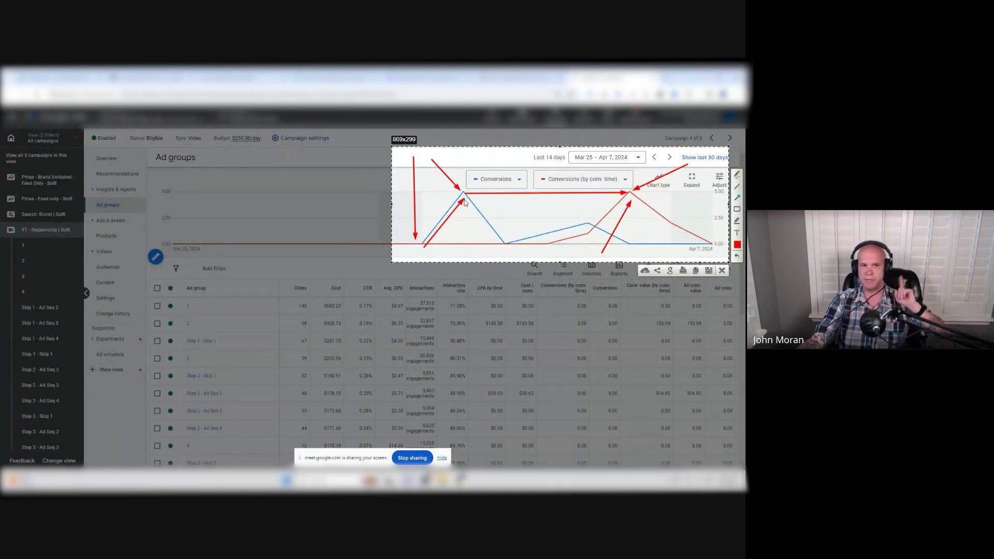
pyautogui.moveTo(466, 206); pyautogui.dragTo(628, 205)
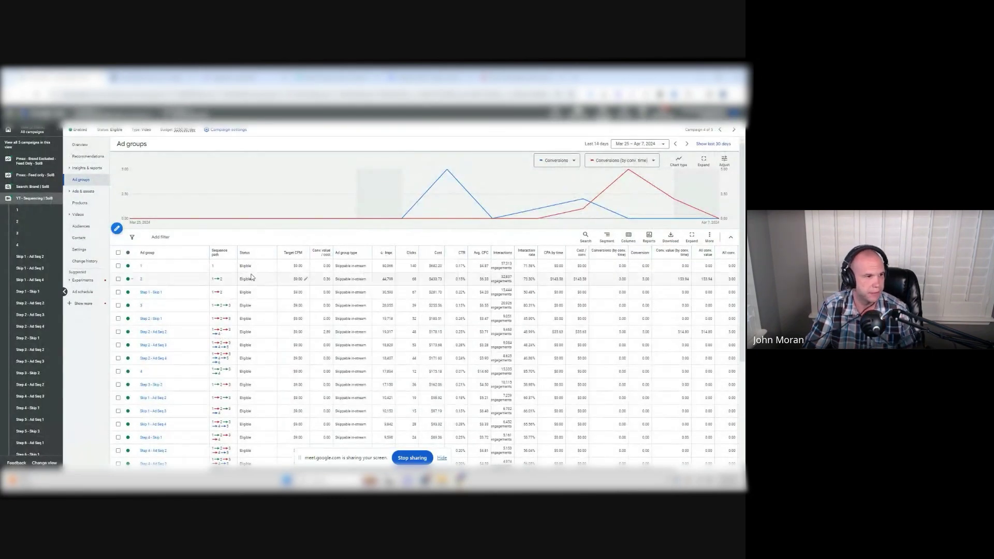
# Select the Step 2 - Skip 1 ad group and highlight its row from Impr. through Conversions
pyautogui.click(118, 319)
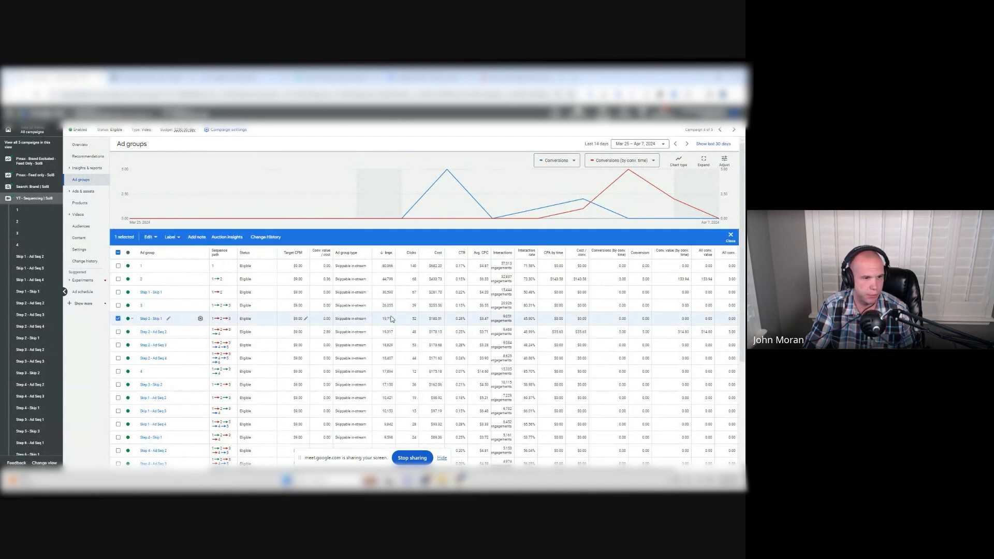
pyautogui.moveTo(381, 318); pyautogui.dragTo(519, 322)
pyautogui.scroll(-3, 519, 322)
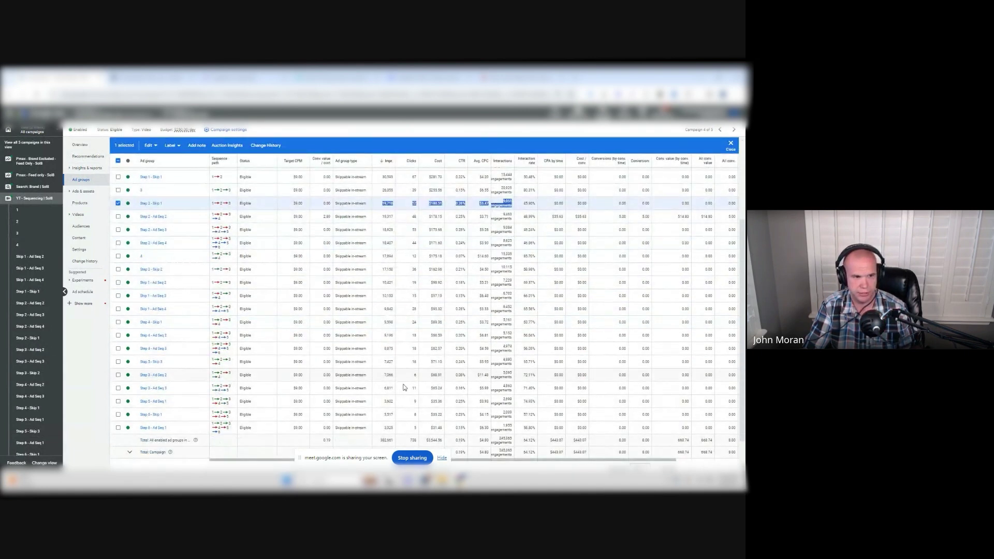
pyautogui.scroll(3, 383, 325)
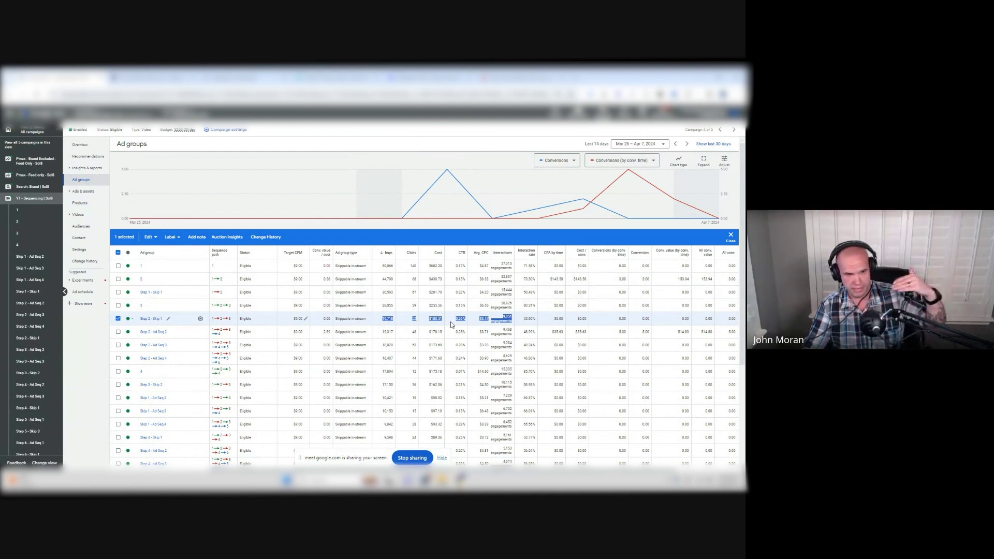
pyautogui.scroll(-3, 450, 322)
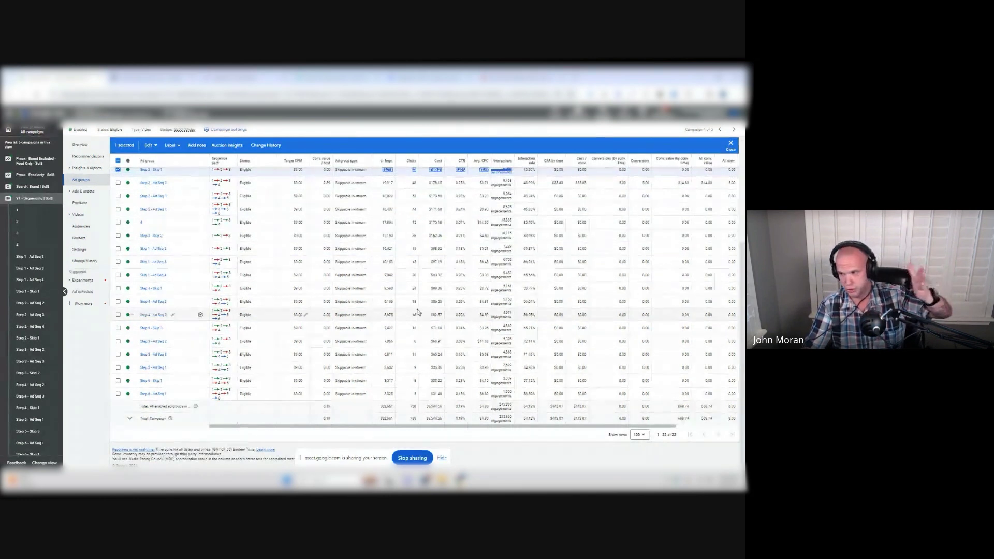
pyautogui.scroll(3, 415, 308)
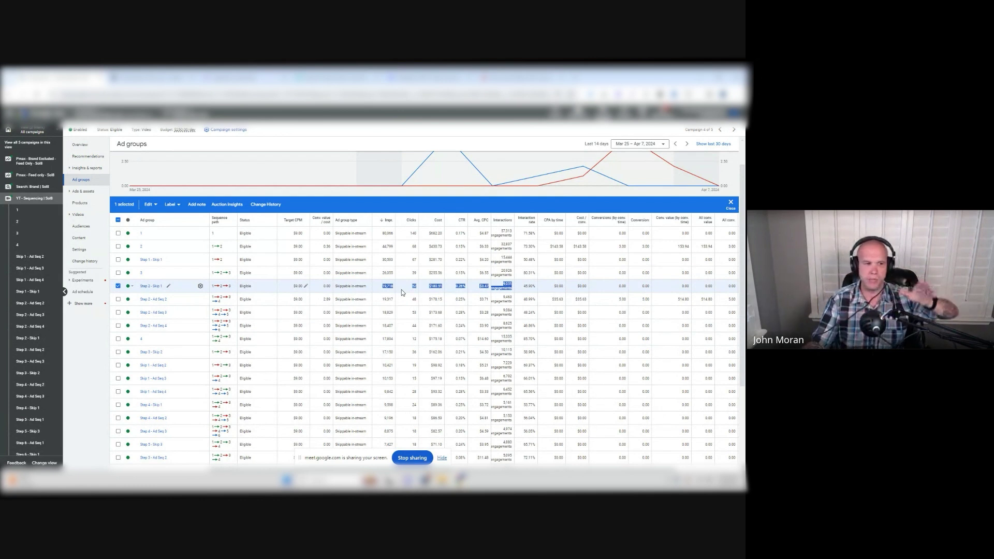
pyautogui.click(383, 286)
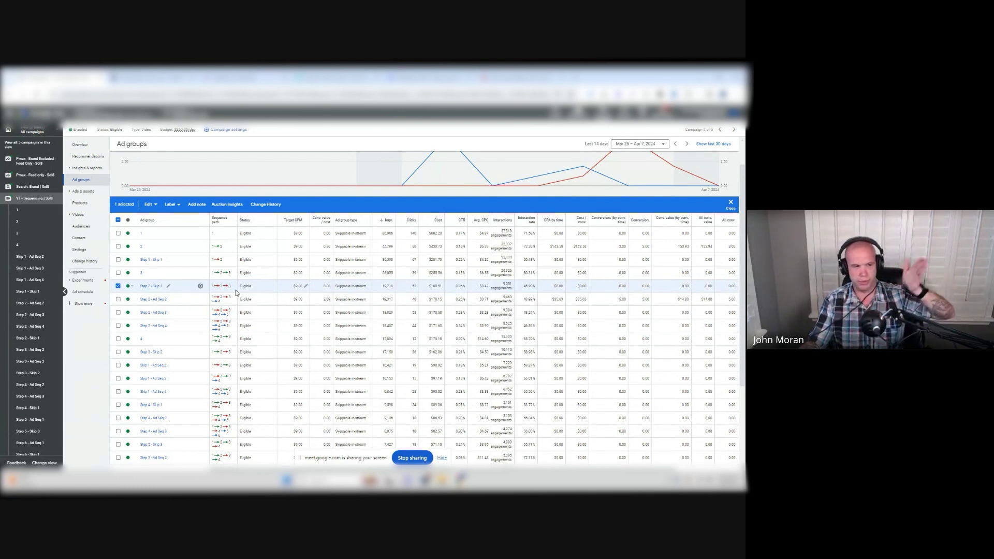
pyautogui.moveTo(215, 285)
pyautogui.moveTo(391, 286); pyautogui.dragTo(654, 291)
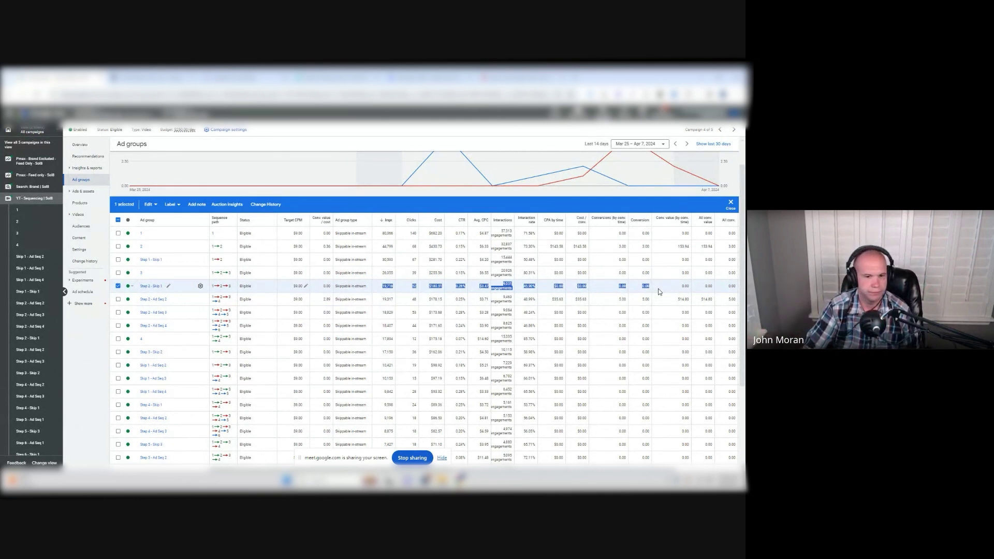
# Zoom the browser in two steps and deselect the Step 2 - Skip 1 ad group
pyautogui.hotkey('ctrl', '+')
pyautogui.hotkey('ctrl', '+')
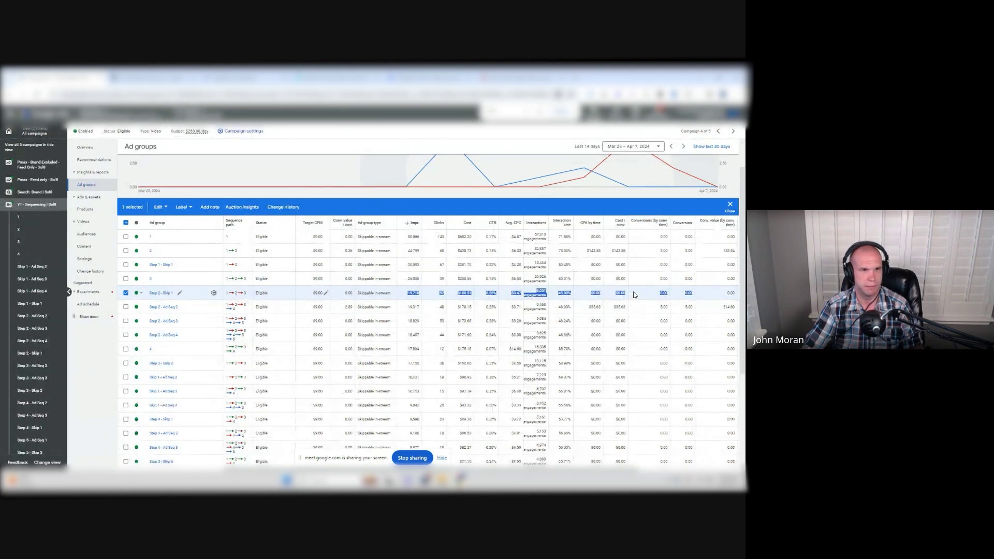
pyautogui.hotkey('ctrl', '+')
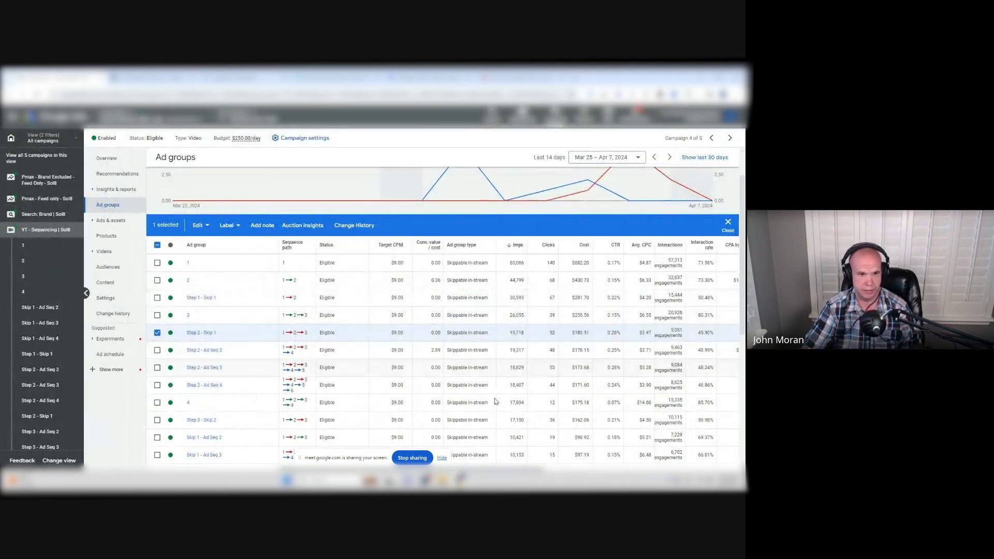
pyautogui.hscroll(5, 650, 452)
pyautogui.scroll(-5, 629, 389)
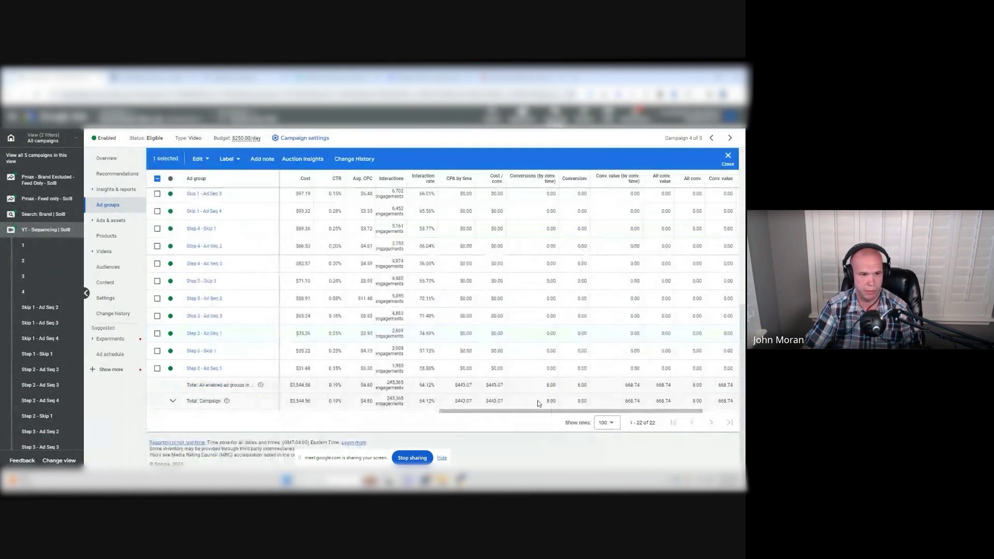
pyautogui.moveTo(528, 409); pyautogui.dragTo(515, 385)
pyautogui.click(727, 157)
# Segment the ad groups table by Conversions
pyautogui.click(562, 158)
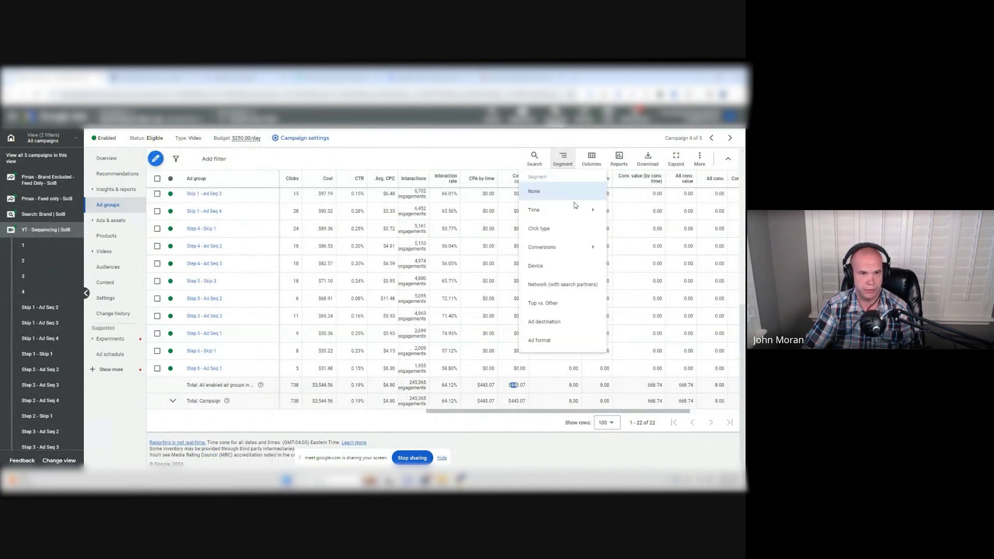
pyautogui.click(629, 254)
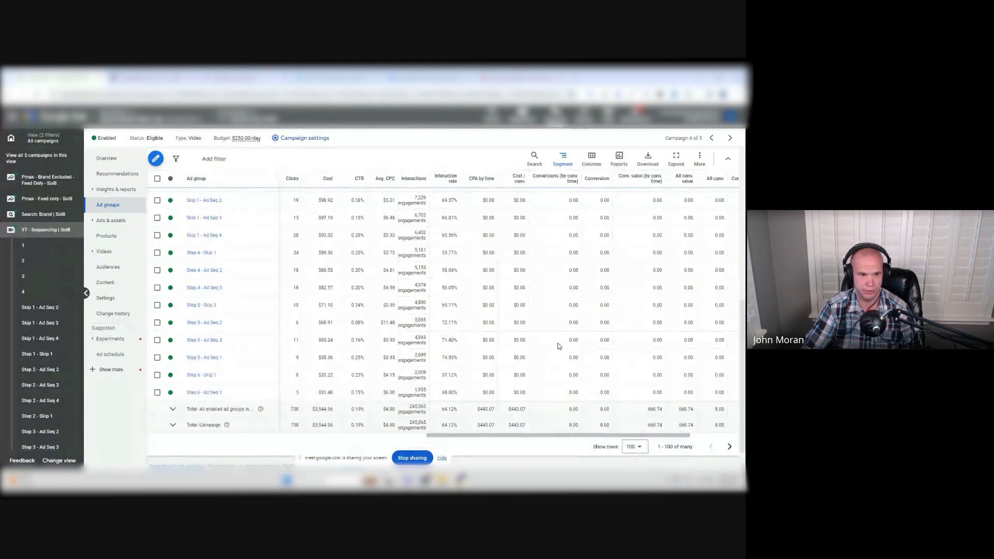
pyautogui.scroll(4, 555, 346)
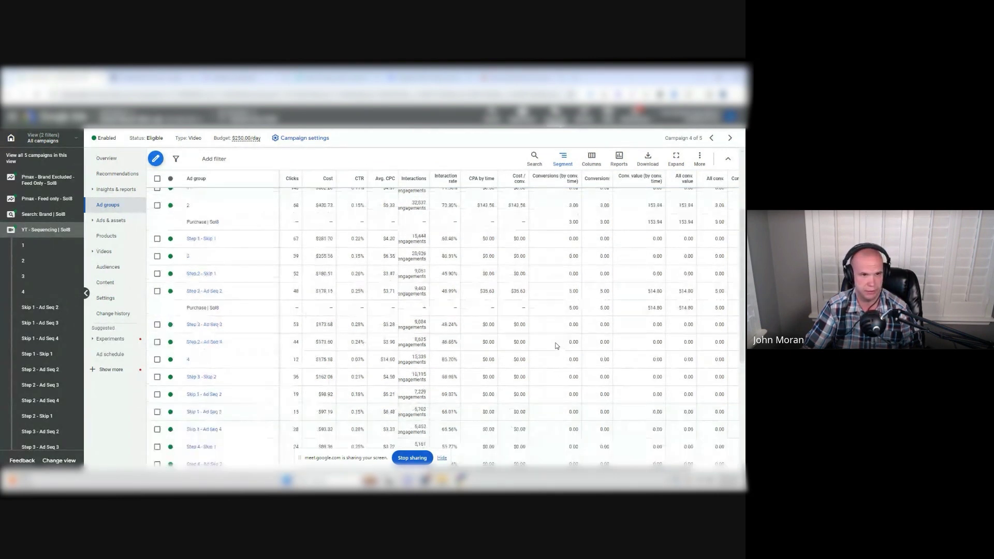
pyautogui.scroll(3, 556, 346)
pyautogui.scroll(-2, 554, 343)
# Switch to a different conversions breakdown so Engaged views sub-rows appear
pyautogui.click(563, 188)
pyautogui.moveTo(574, 282)
pyautogui.click(647, 321)
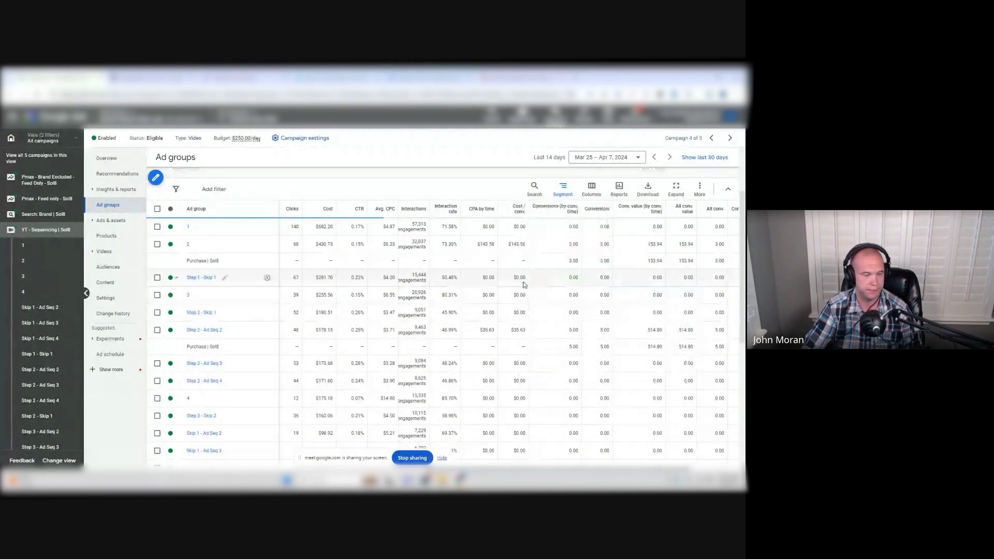
pyautogui.scroll(2, 363, 275)
pyautogui.scroll(-2, 233, 266)
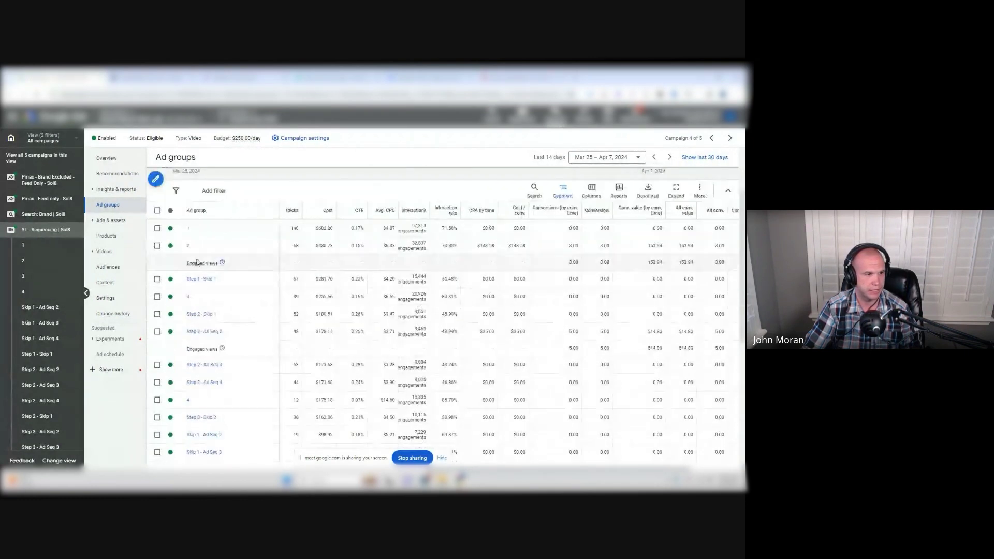
pyautogui.scroll(-3, 196, 263)
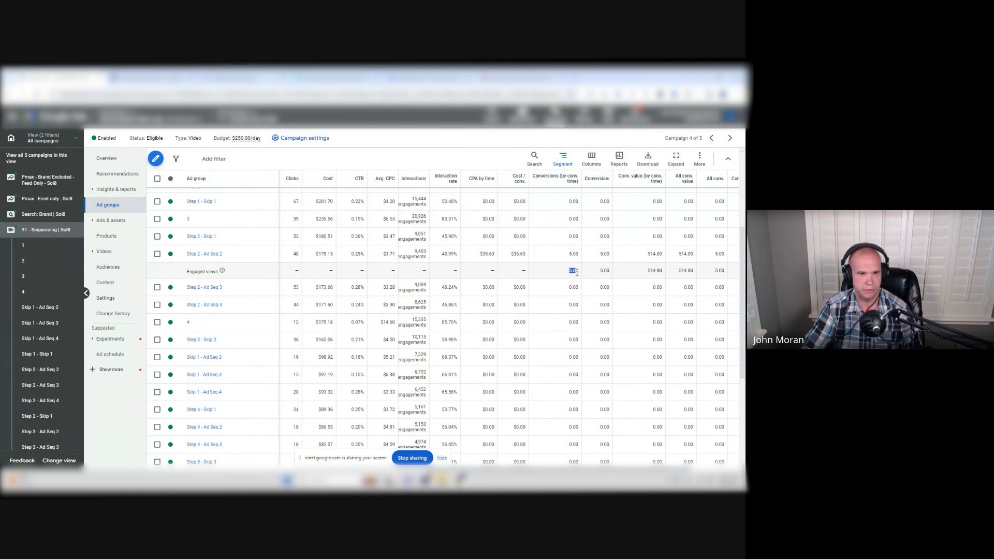
pyautogui.scroll(5, 631, 271)
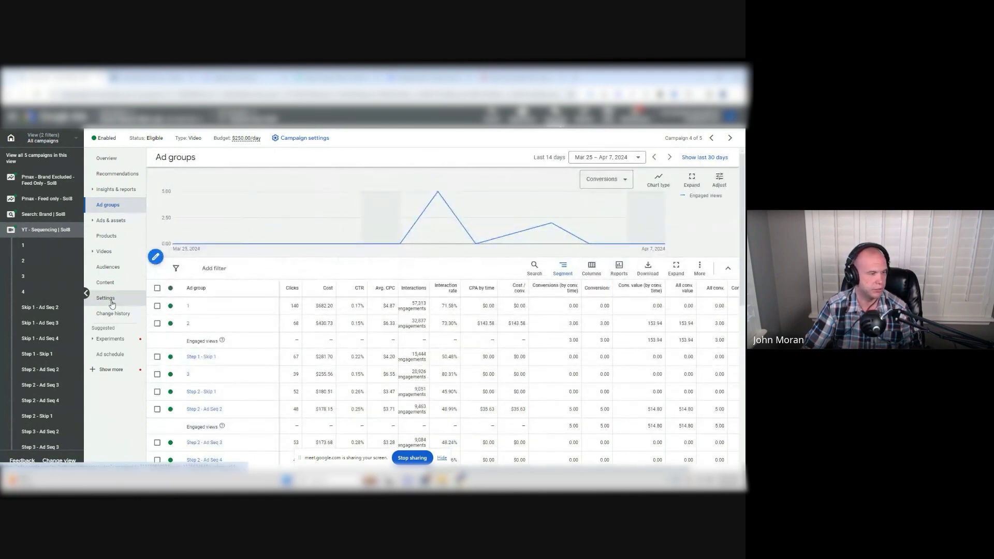
# Open the YT - Sequencing Audiences view and expand the empty Exclusions table
pyautogui.click(108, 267)
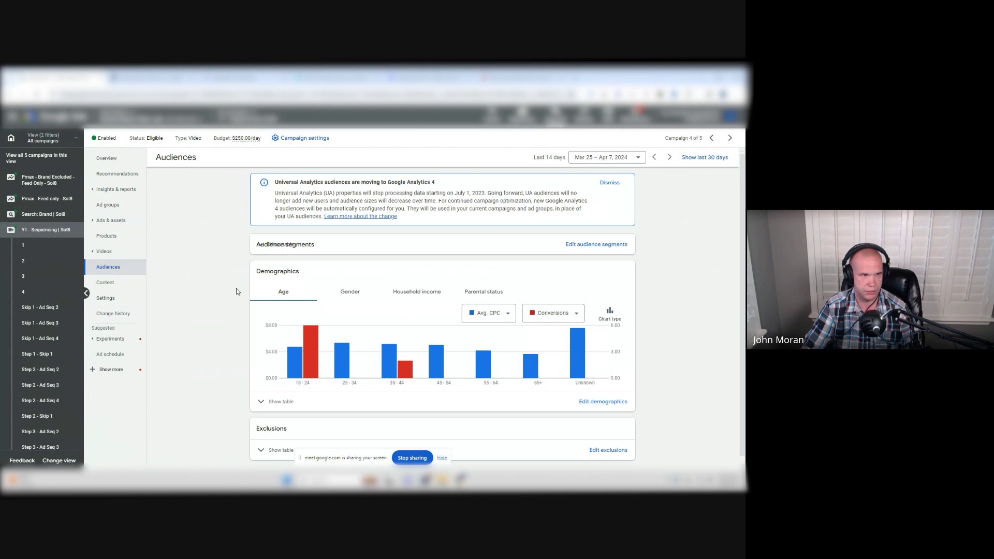
pyautogui.scroll(-2, 237, 292)
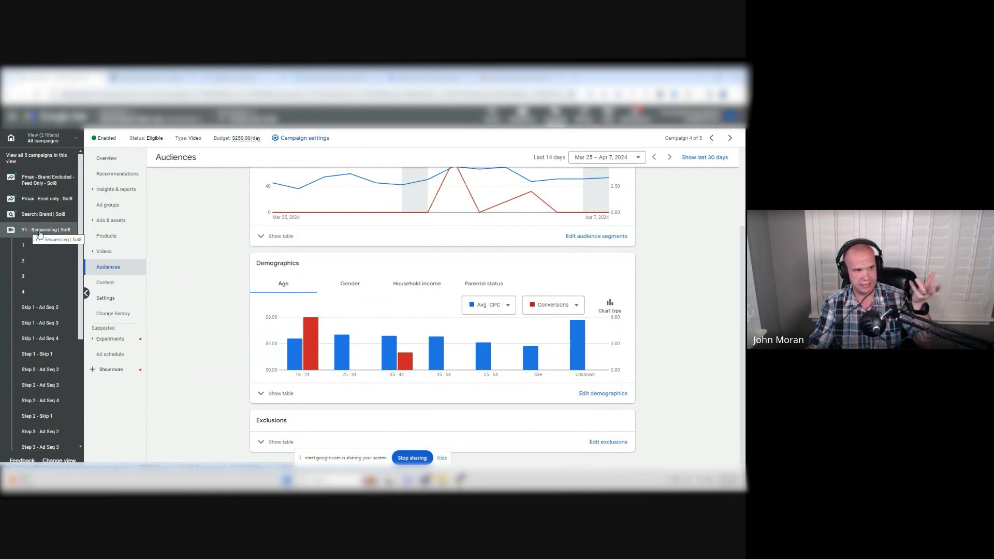
pyautogui.click(262, 443)
pyautogui.scroll(-2, 262, 444)
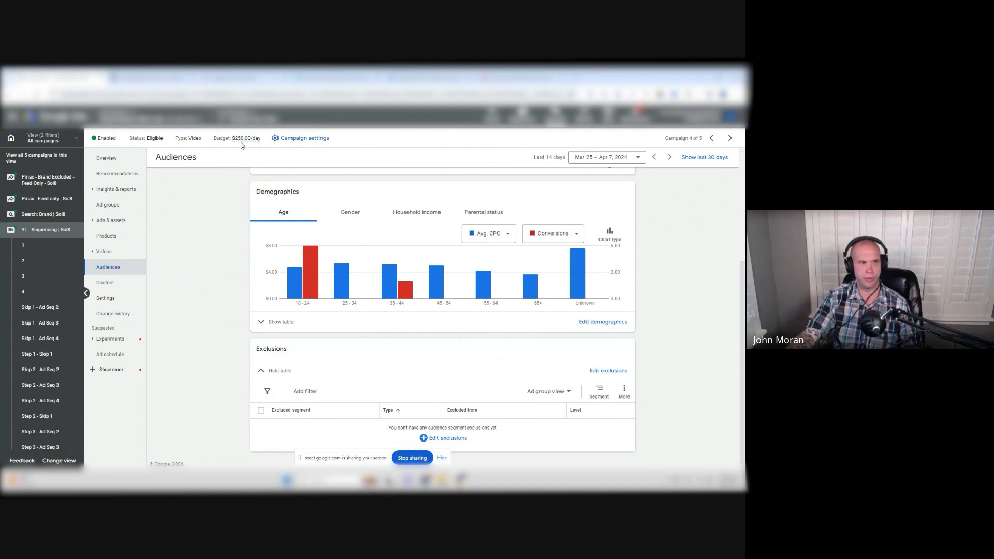
pyautogui.moveTo(246, 144)
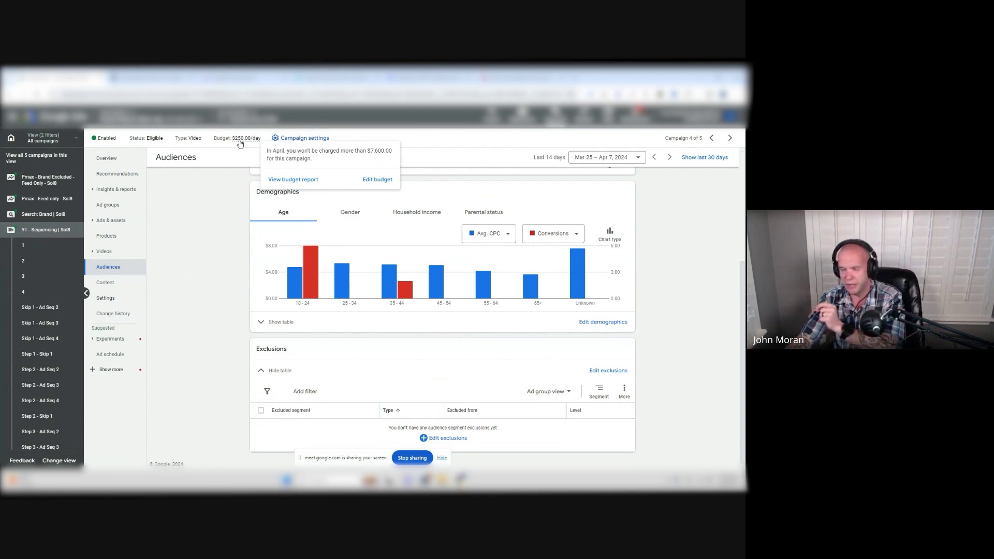
# Go to the Campaigns overview to review all five enabled campaigns
pyautogui.click(233, 116)
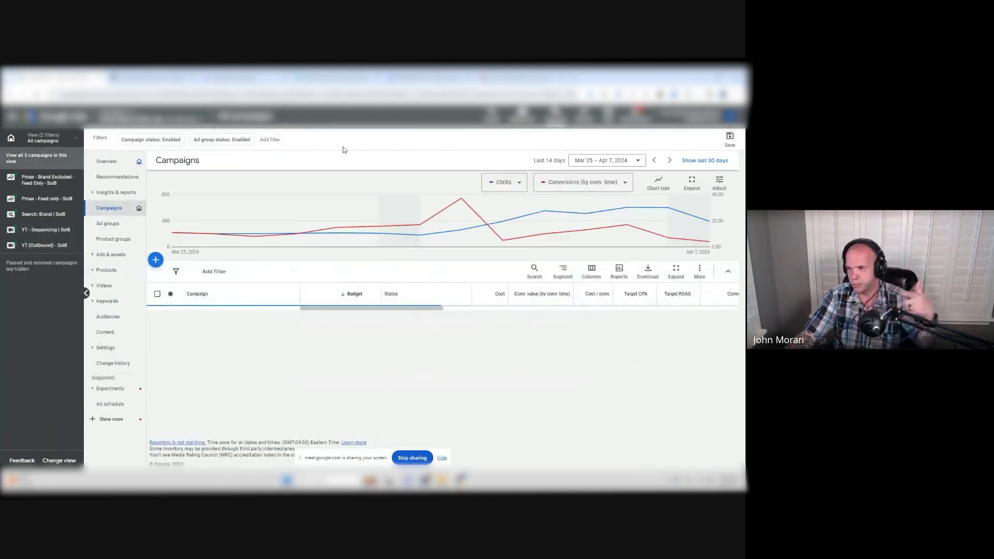